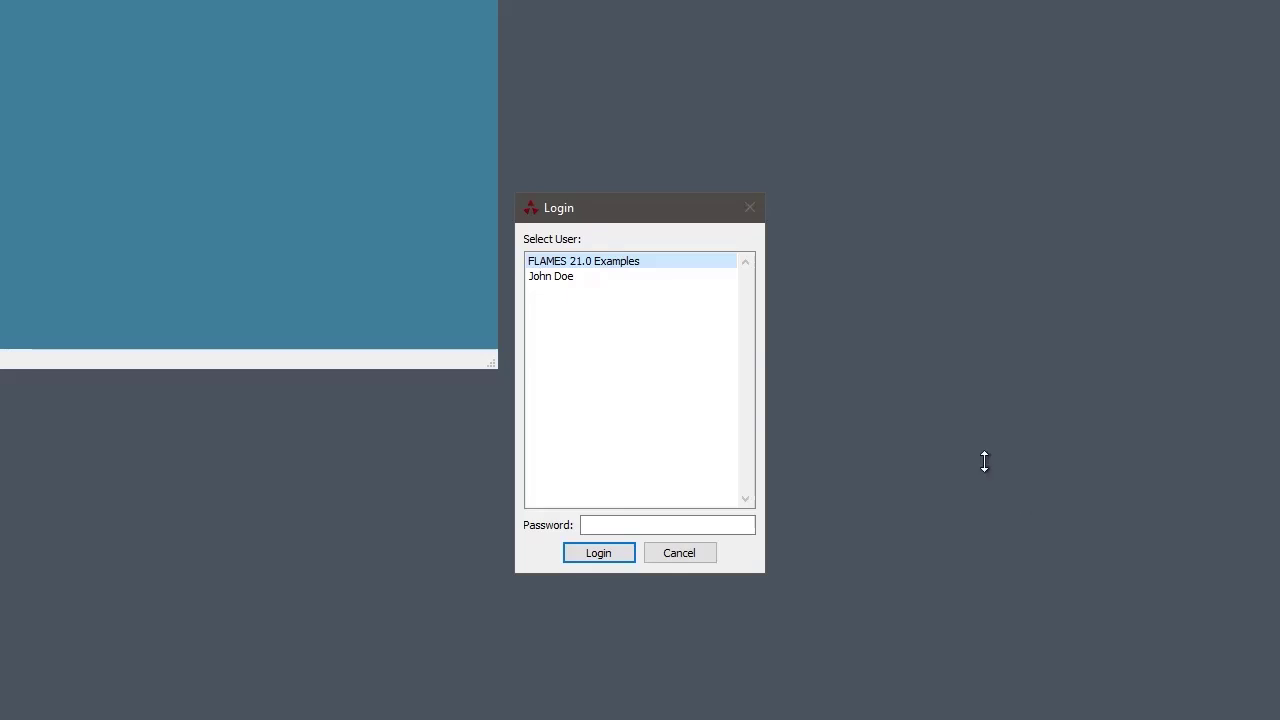
Log in with the personal user account and open the "Tutorial, Single Shooter" scenario from FLAMES 21.0 Examples, declining to switch users
double_click(563, 277)
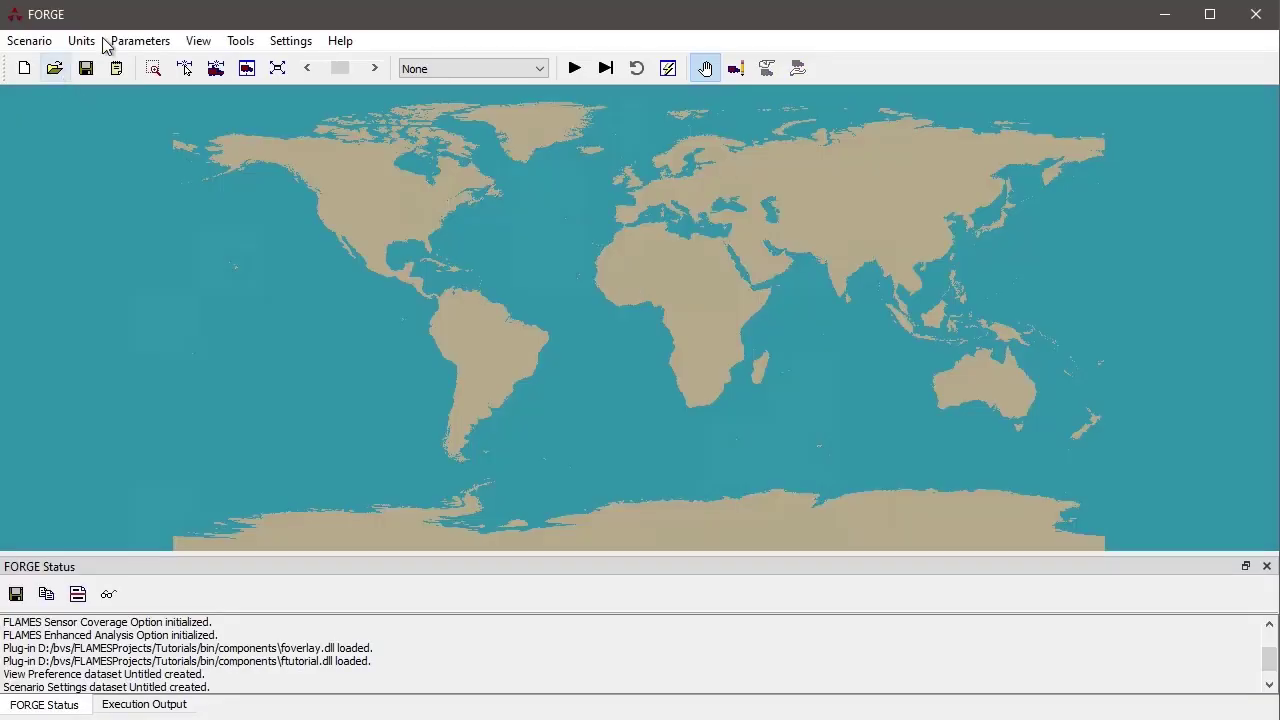
left_click(54, 68)
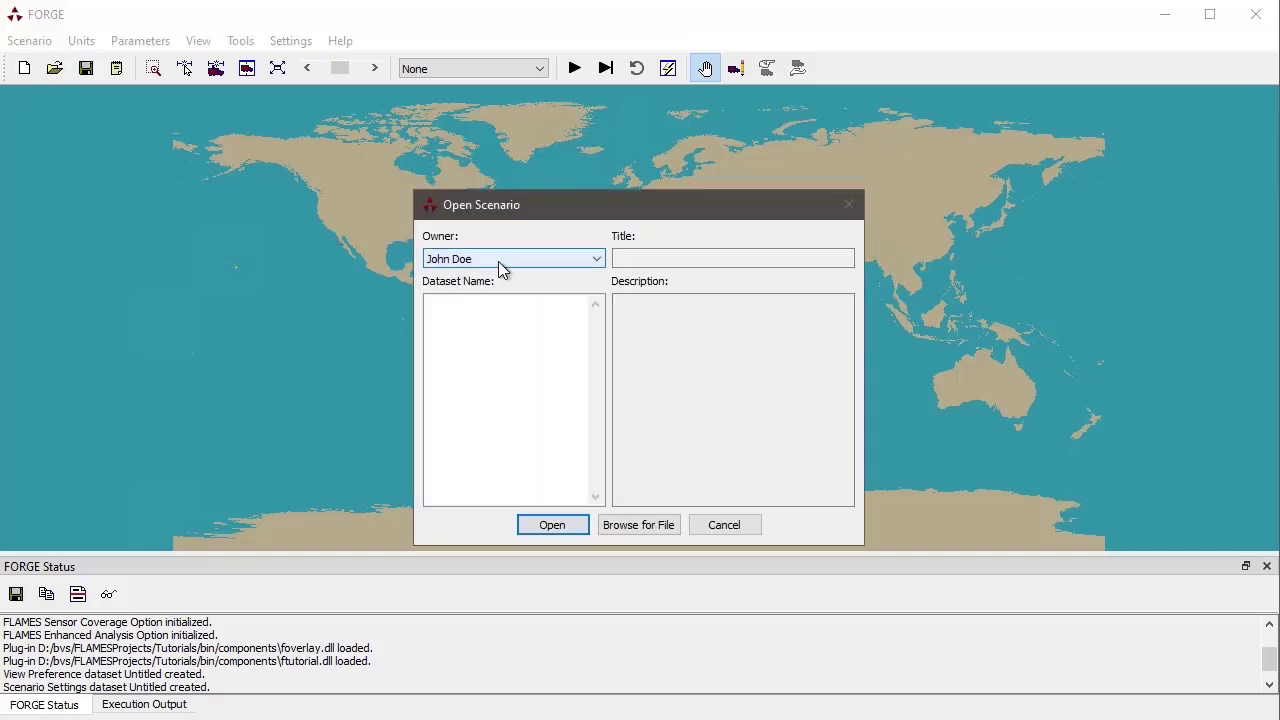
left_click(513, 261)
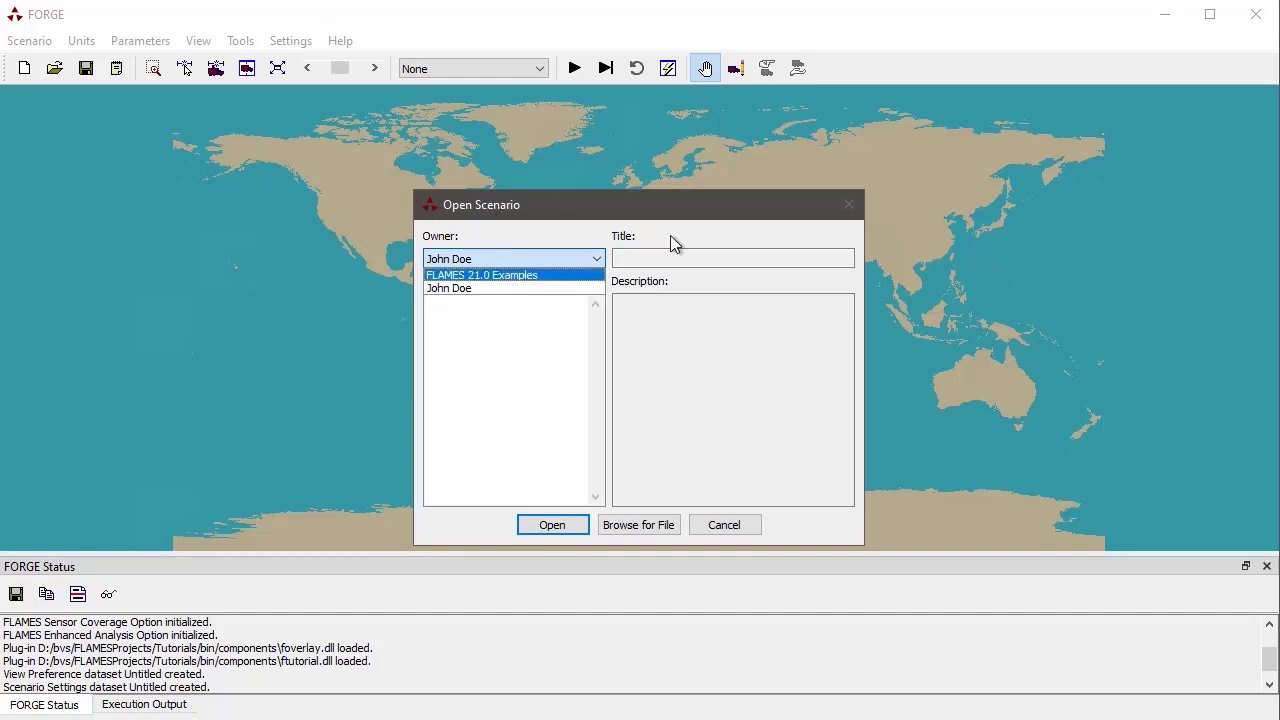
left_click(503, 276)
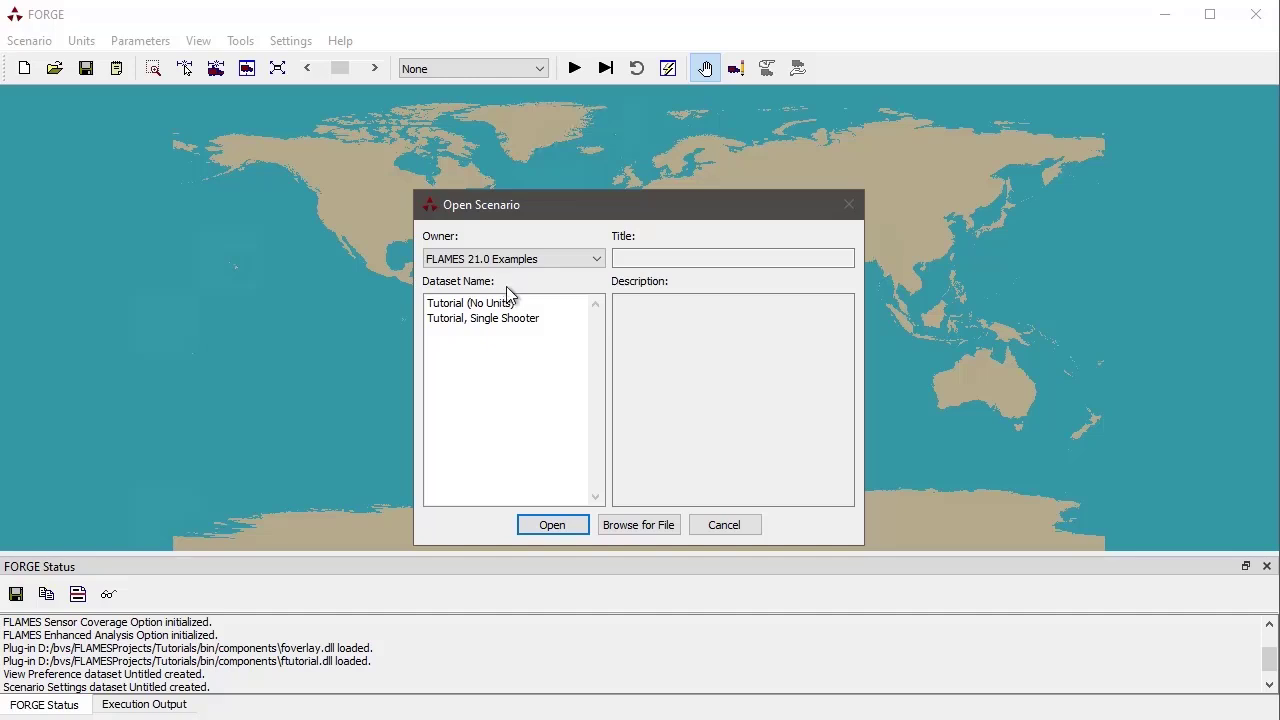
double_click(485, 318)
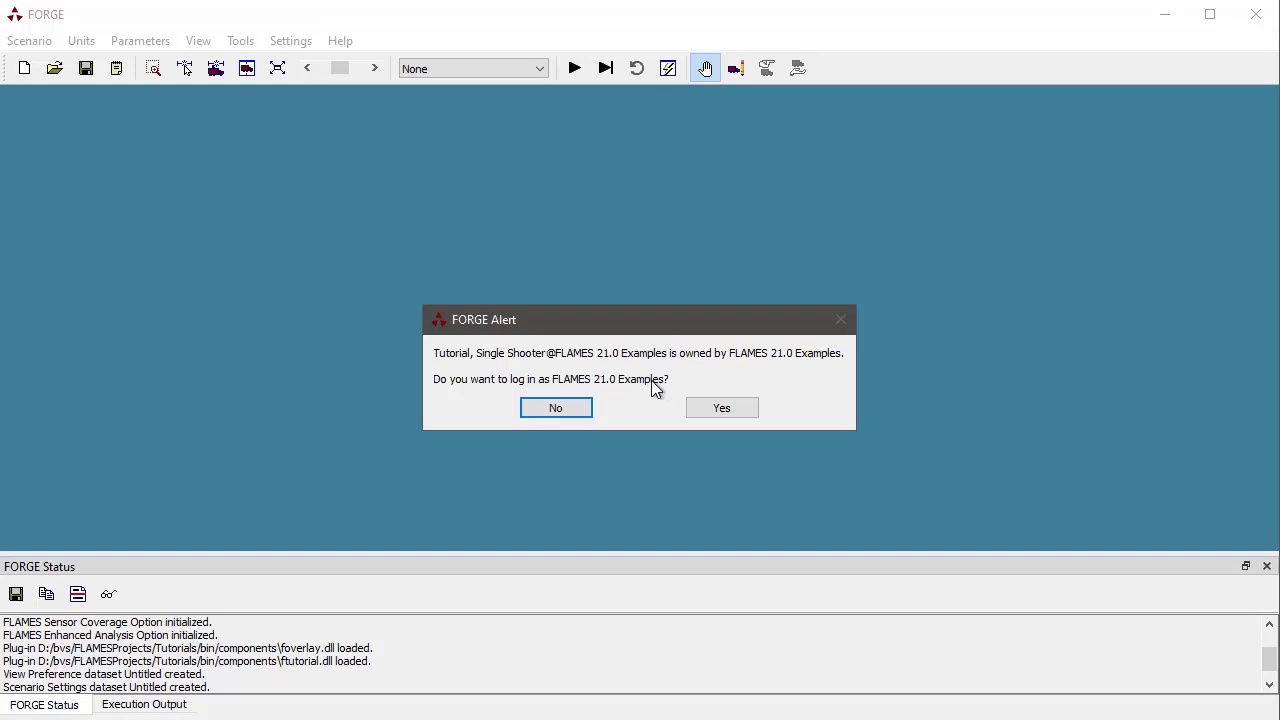
left_click(570, 410)
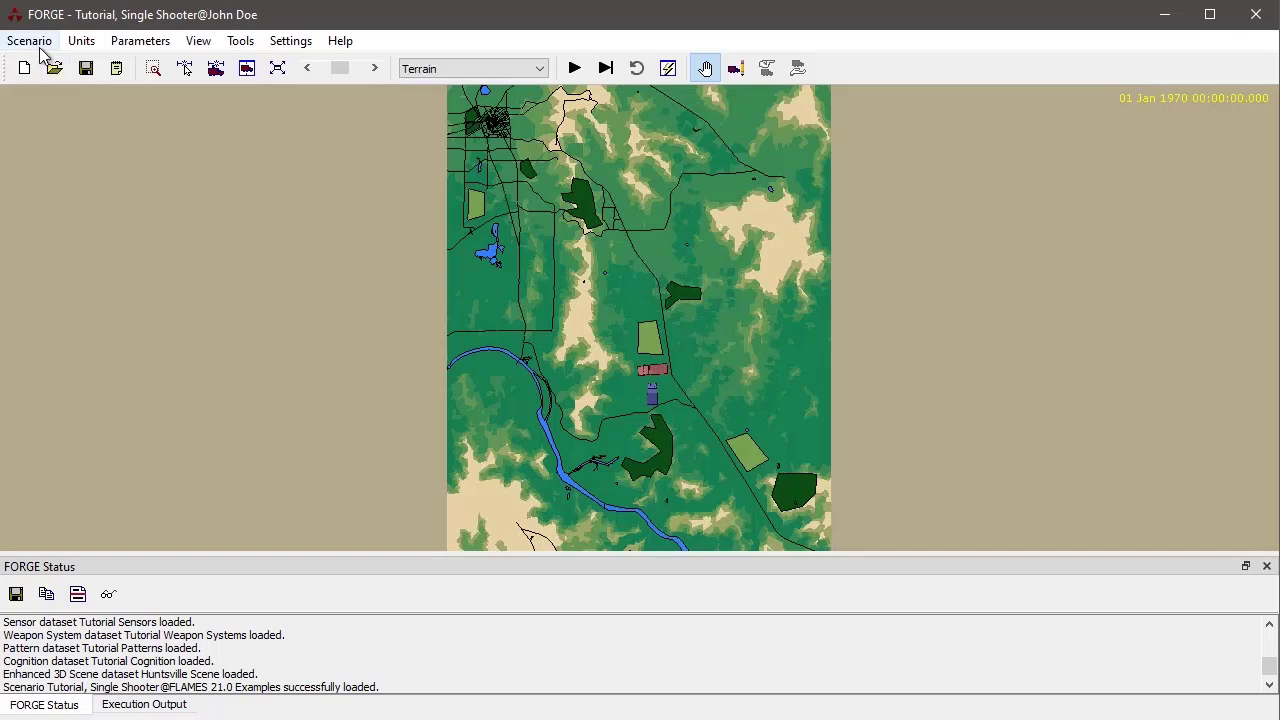
Save the scenario as a dataset named "Tutorial, Single Shooter" under the current user
left_click(86, 68)
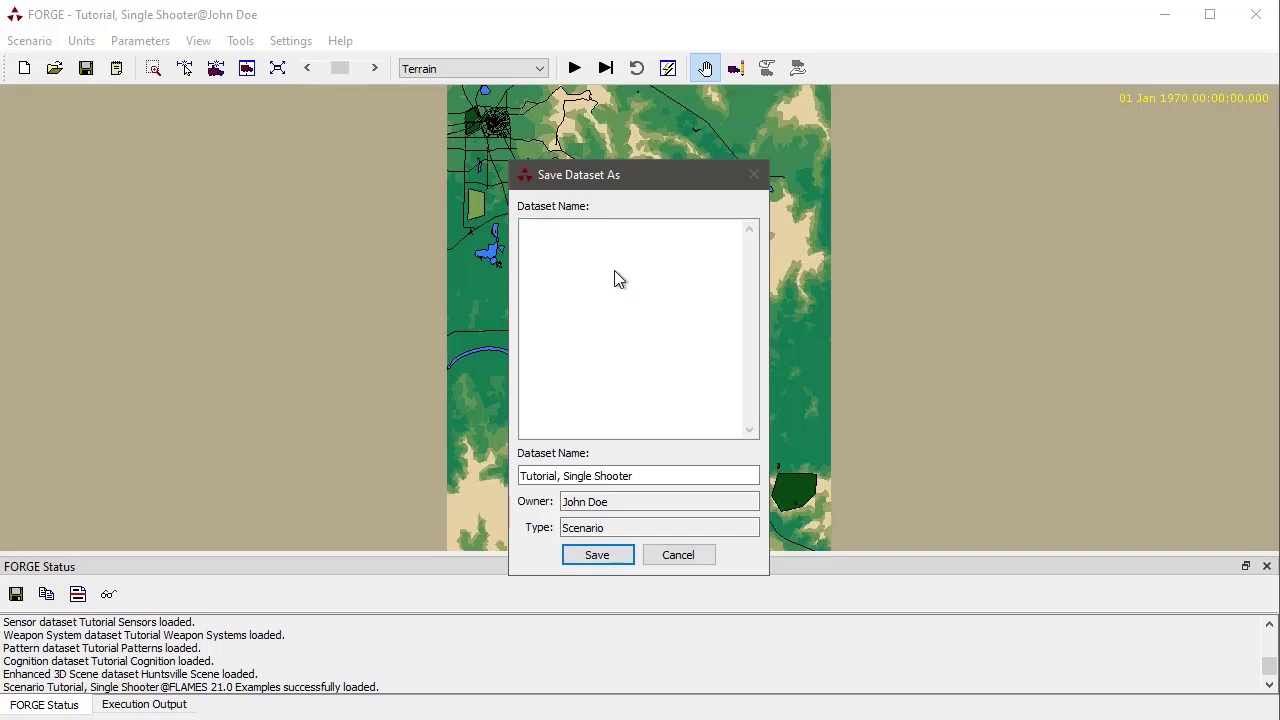
left_click_drag(651, 476, 441, 456)
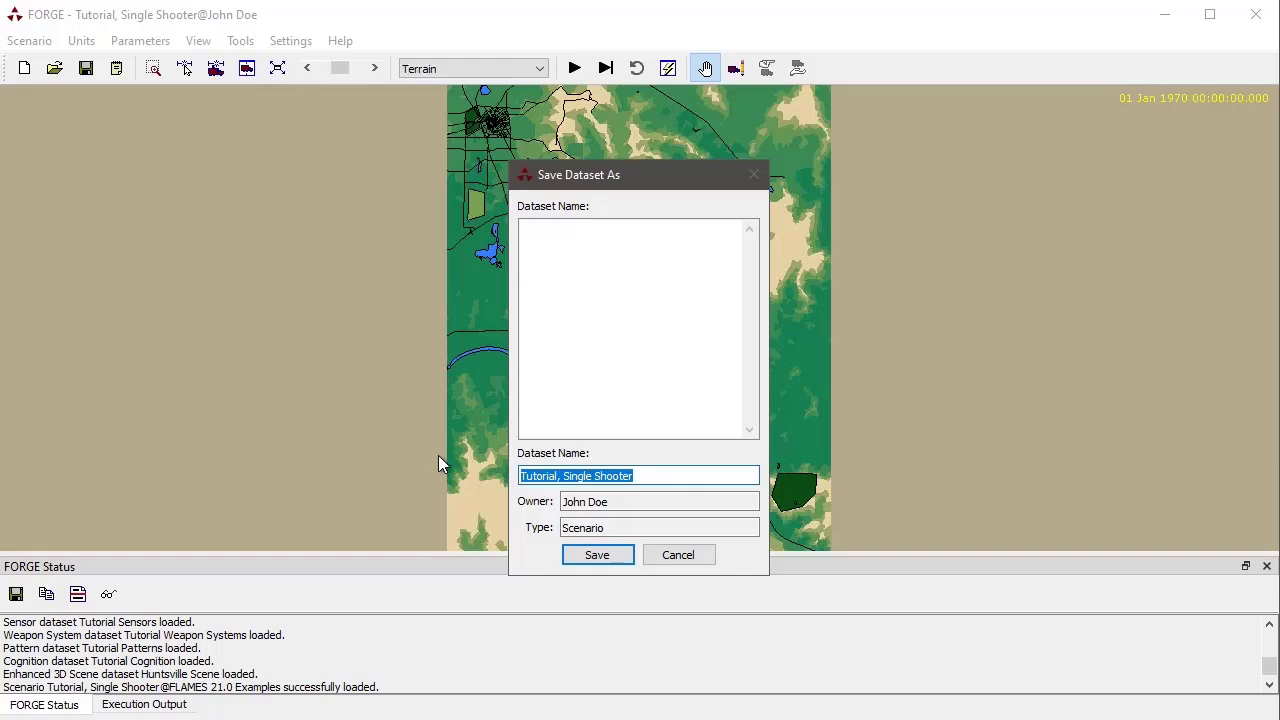
left_click(597, 555)
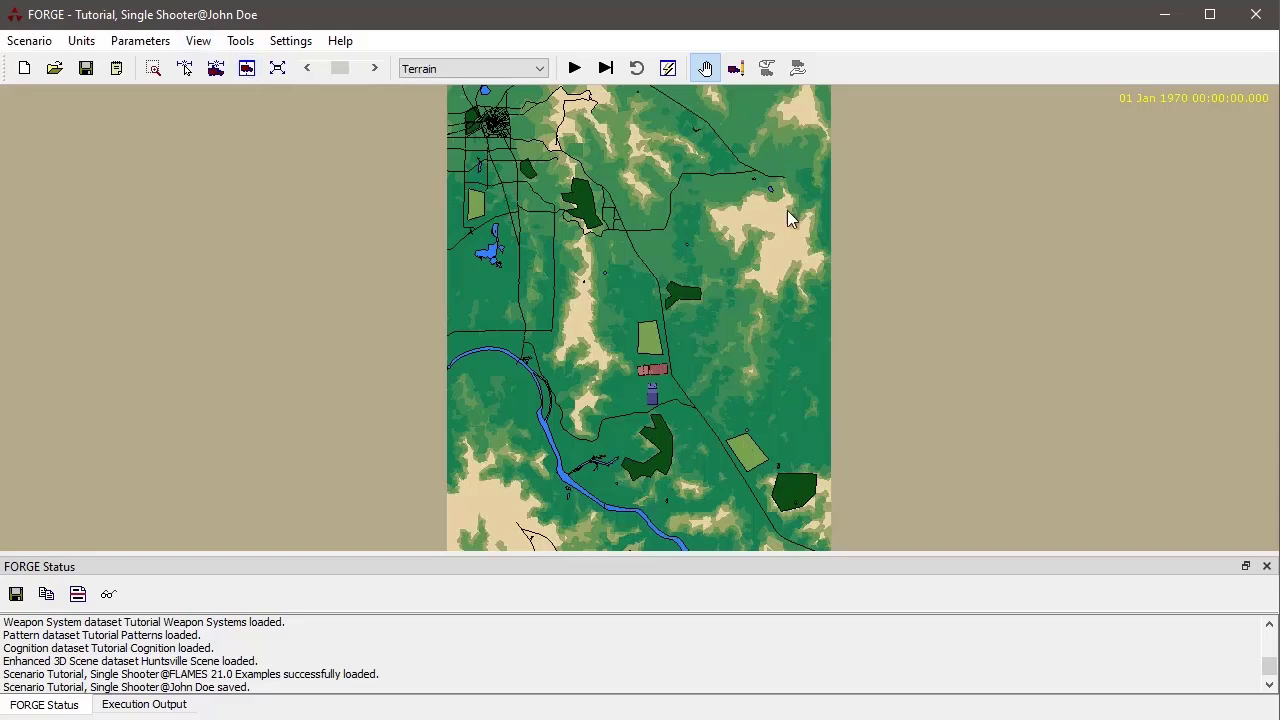
Show the Scenario Explorer and expand its Units and Parameters contents
left_click(30, 44)
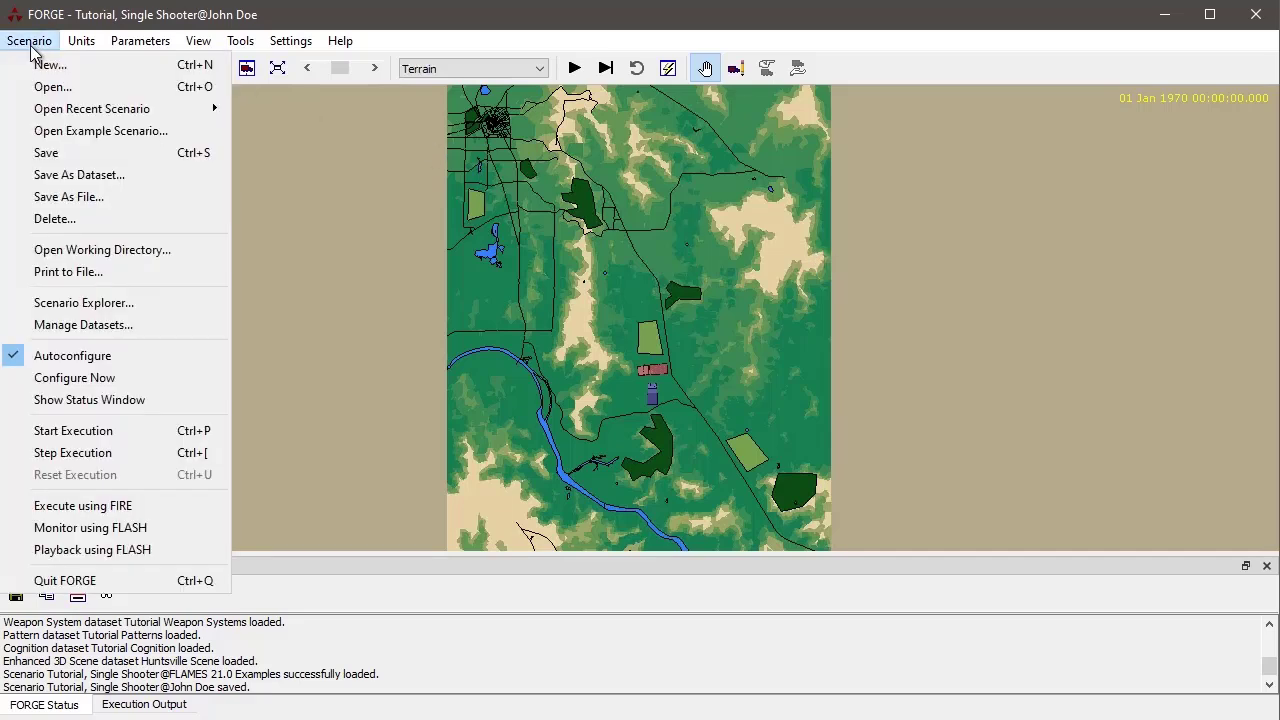
left_click(103, 311)
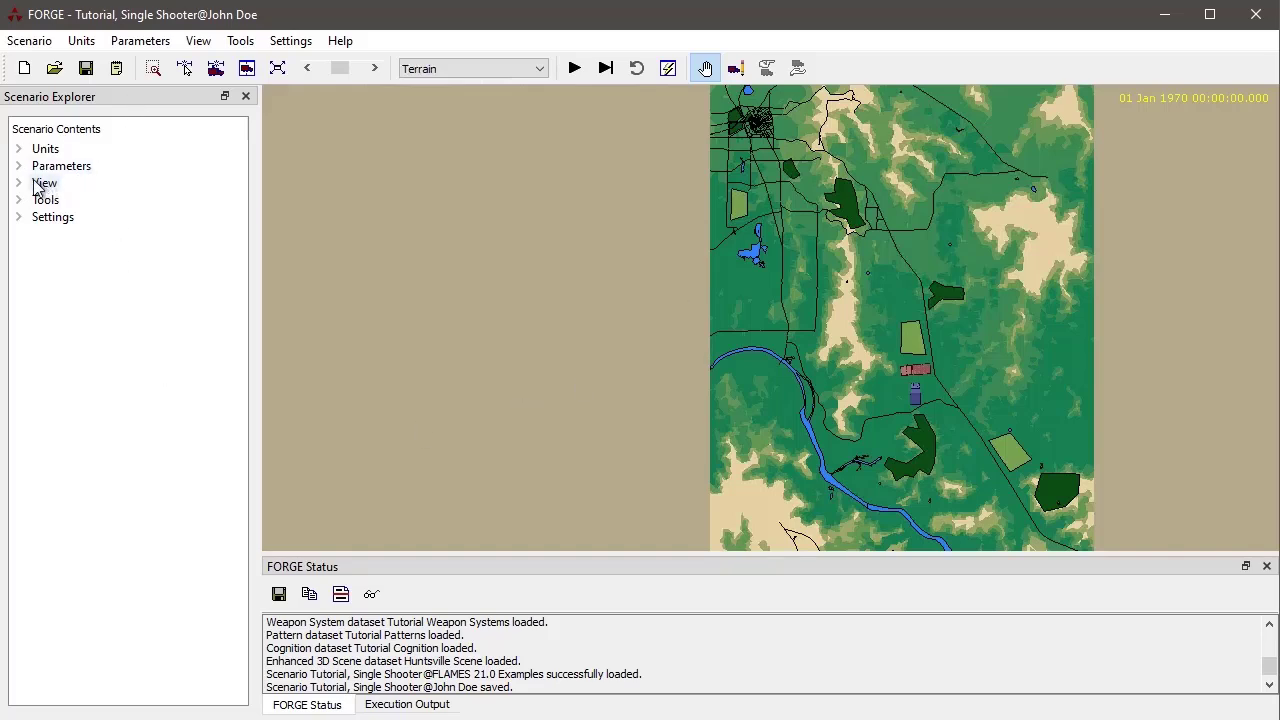
left_click(19, 149)
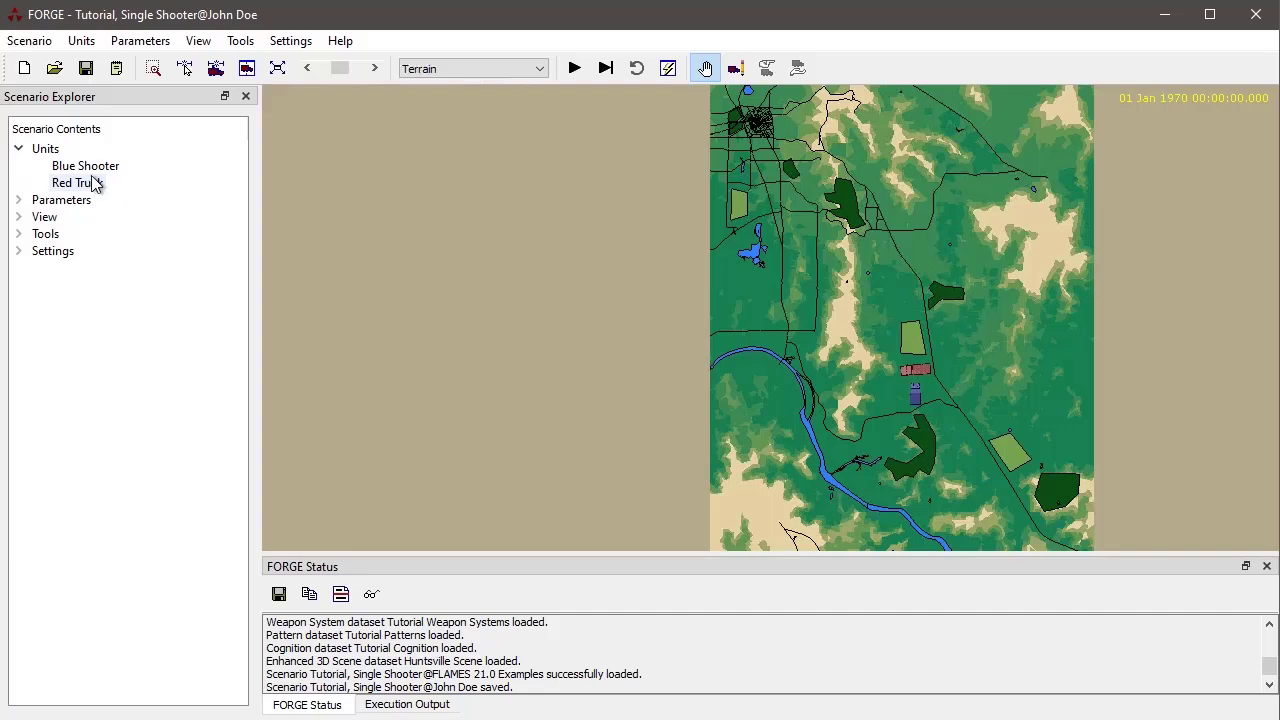
left_click(20, 200)
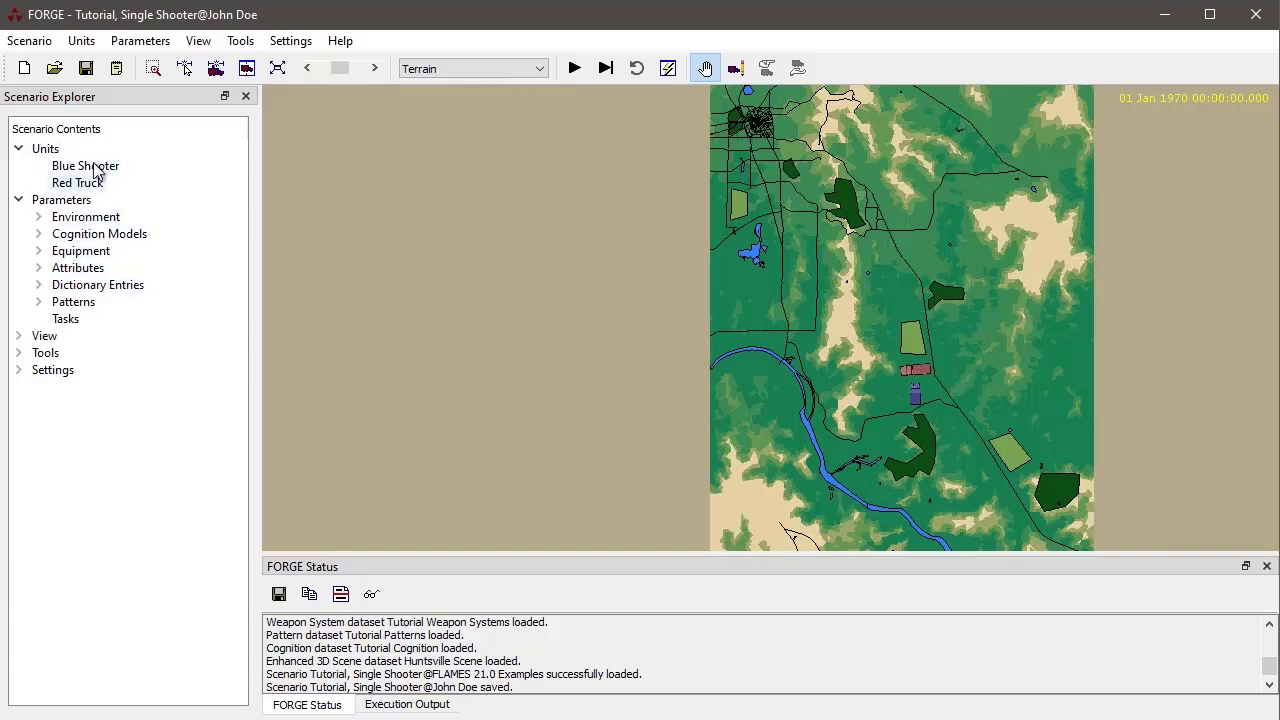
Examine the contents of the Environment, Cognition Models, Equipment and Attributes parameter categories one after another
left_click(40, 216)
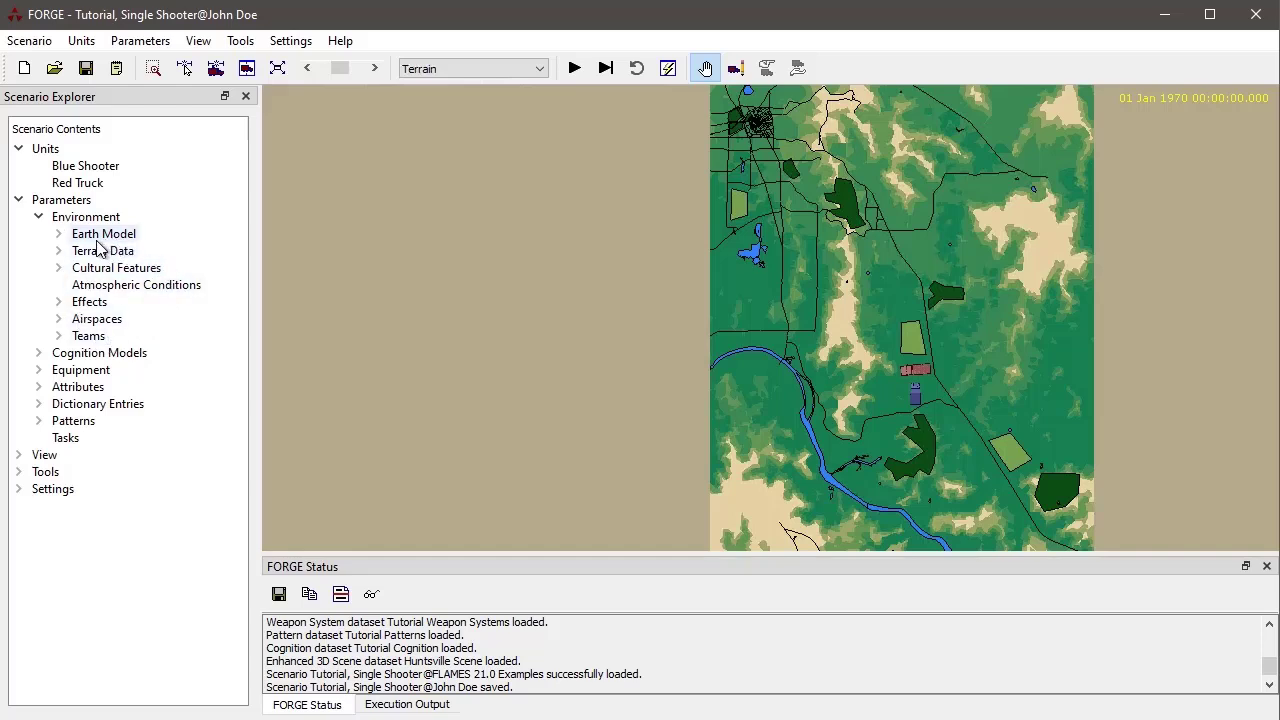
left_click(39, 217)
left_click(39, 234)
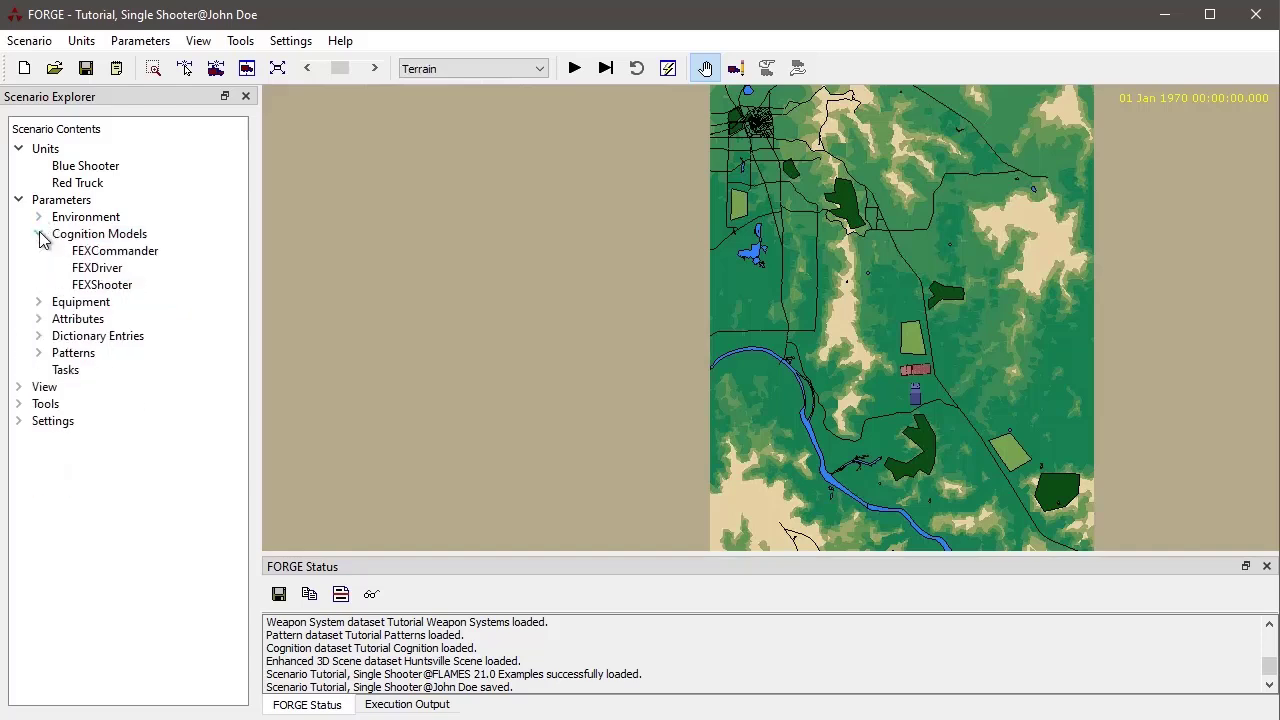
left_click(39, 234)
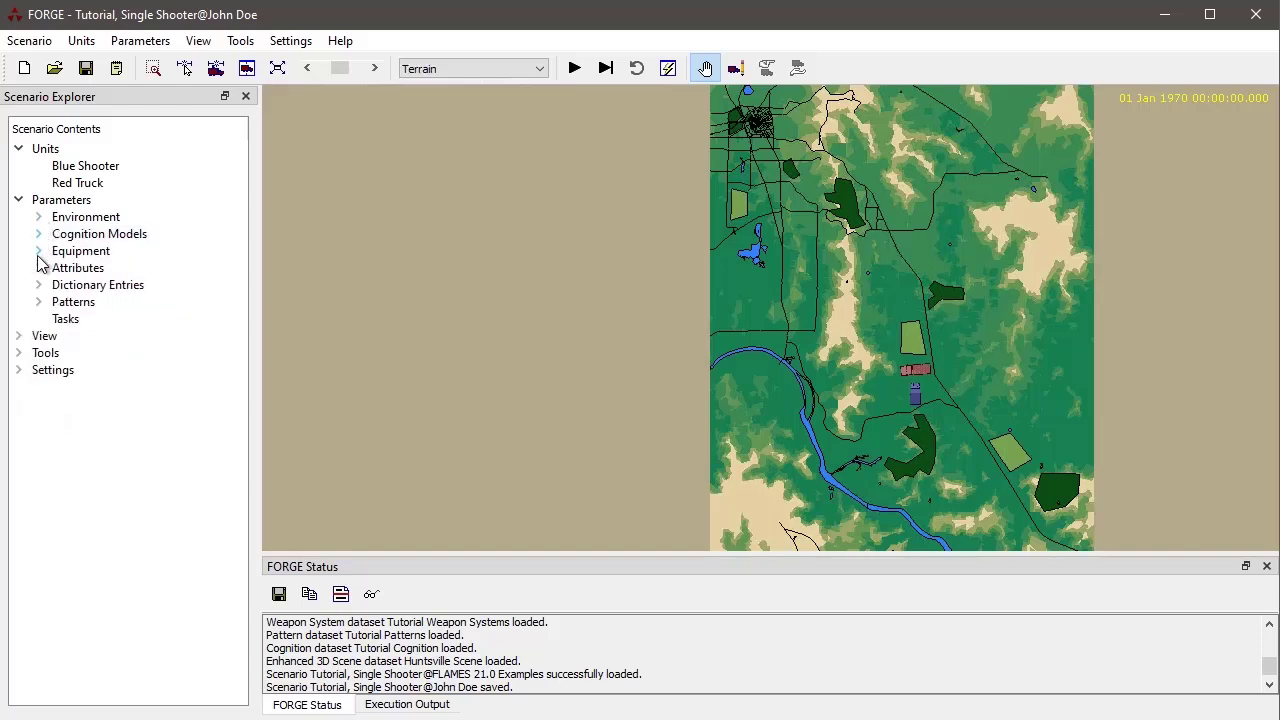
left_click(39, 251)
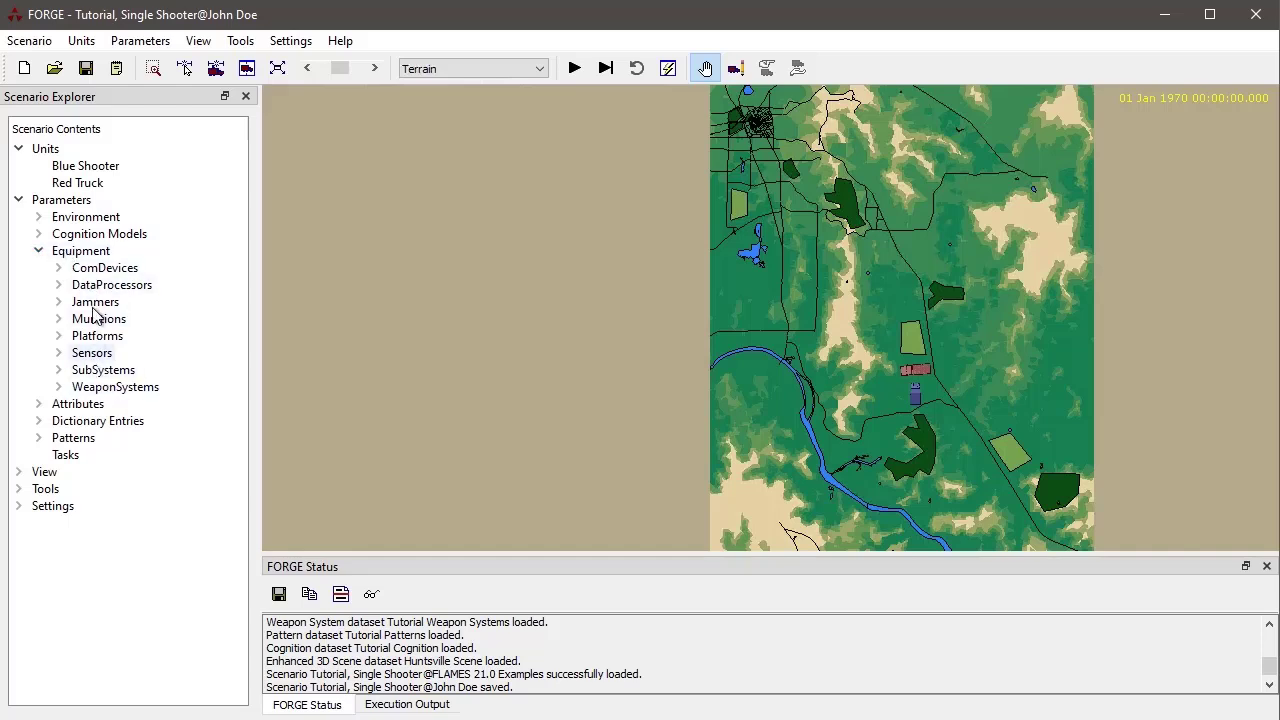
left_click(39, 251)
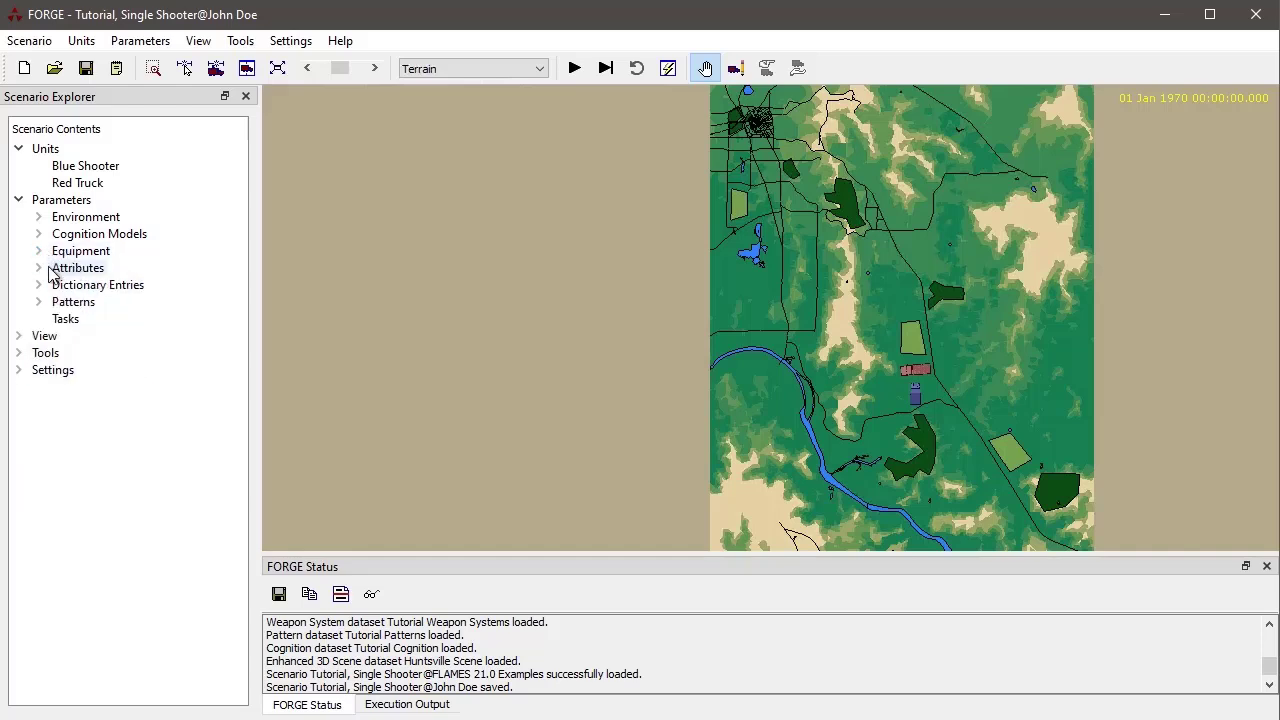
left_click(39, 268)
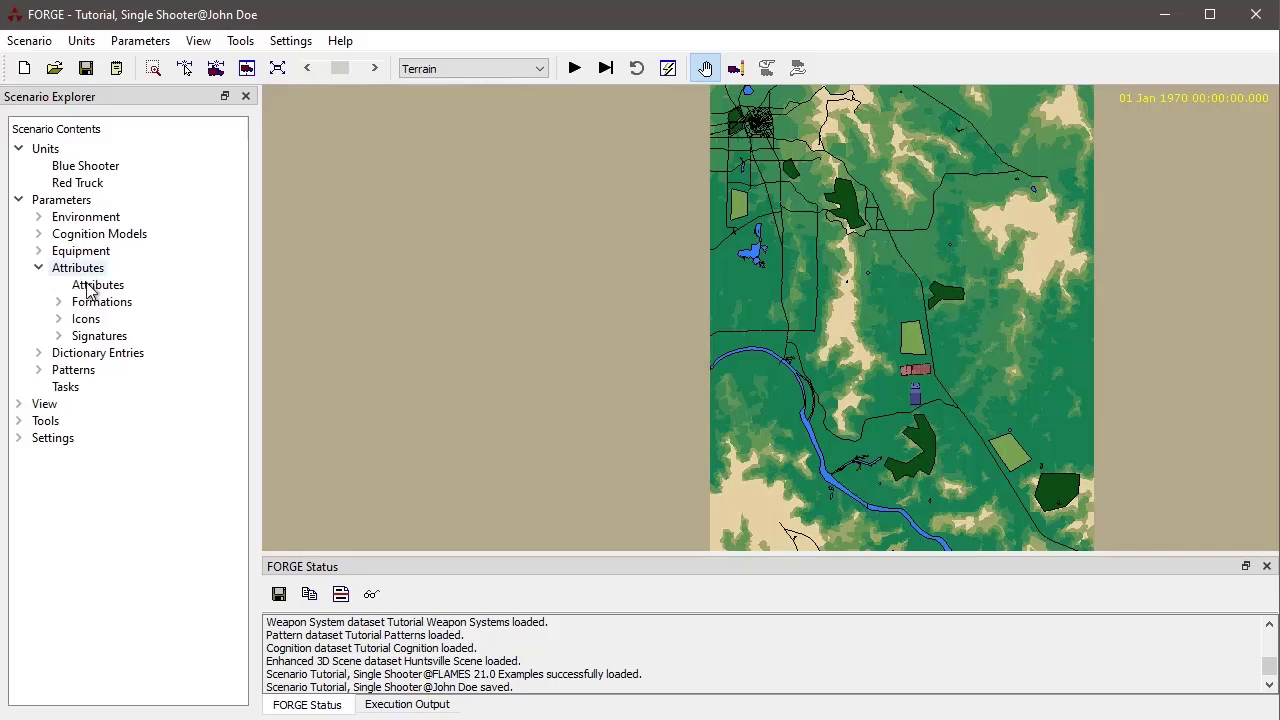
left_click(44, 268)
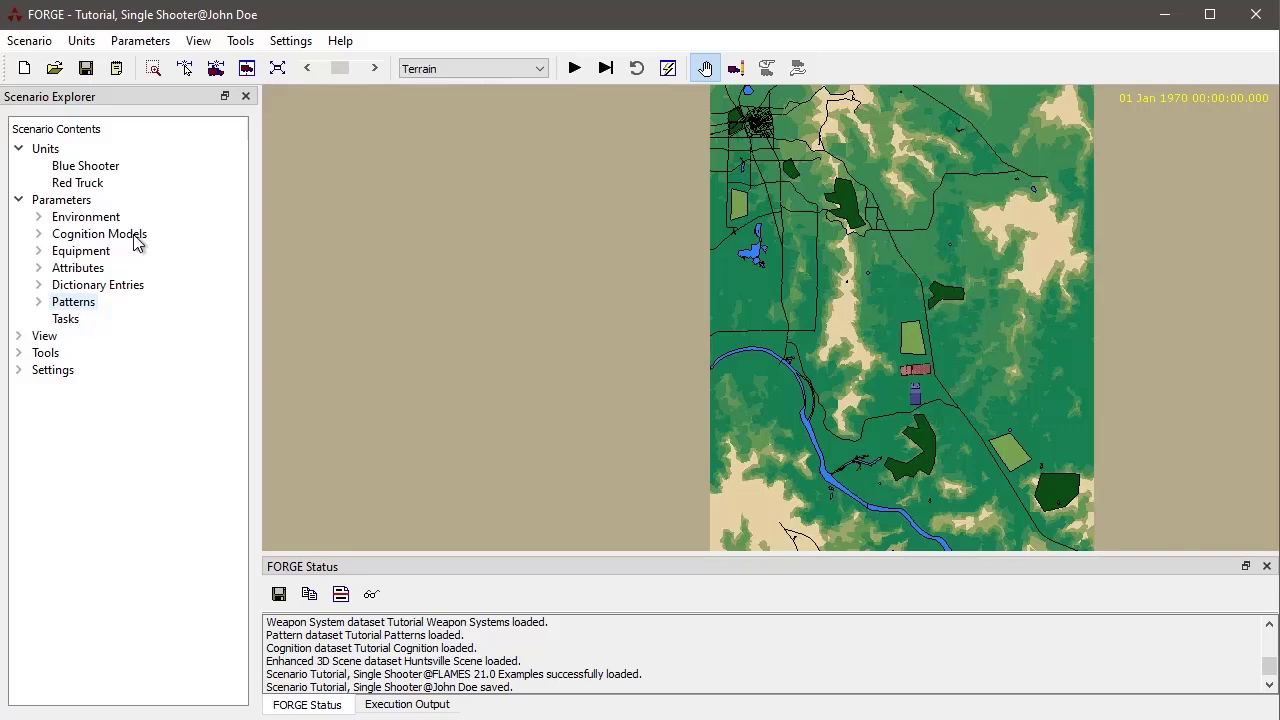
left_click_drag(750, 339, 651, 350)
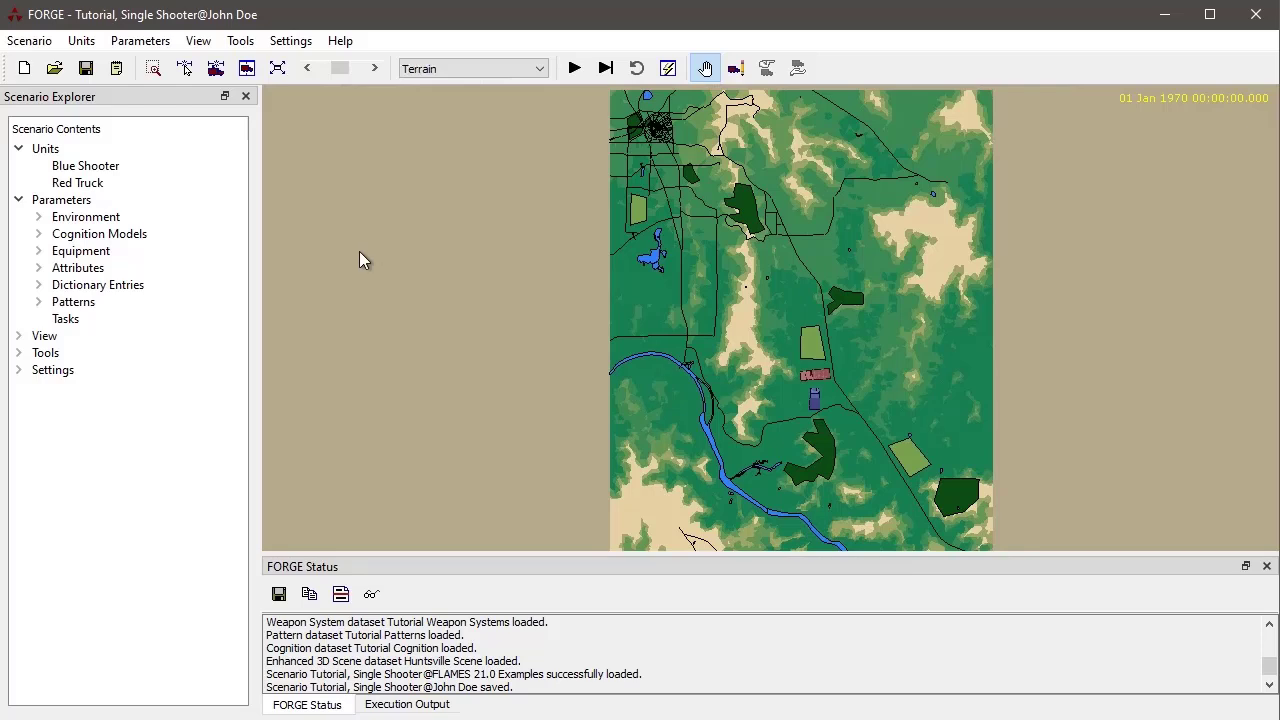
left_click_drag(758, 317, 753, 312)
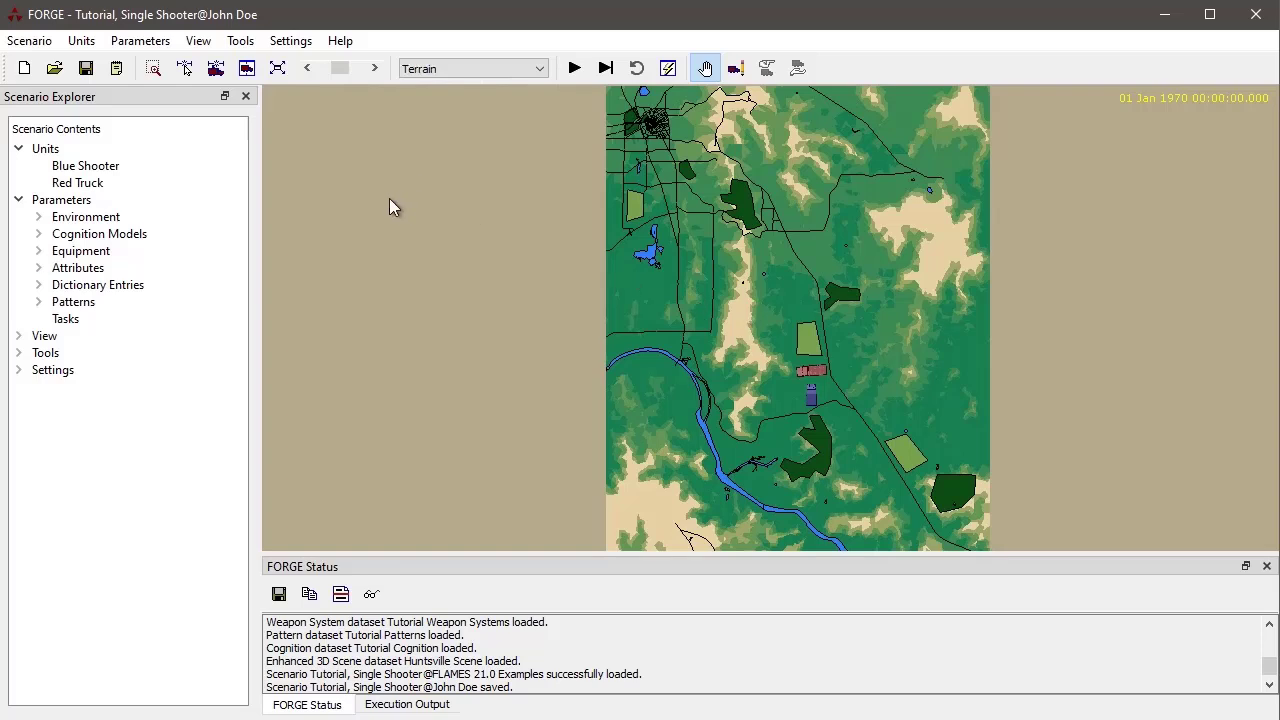
Open the Blue Light Truck platform from the scenario's equipment parameters in the Platforms editor
left_click(39, 251)
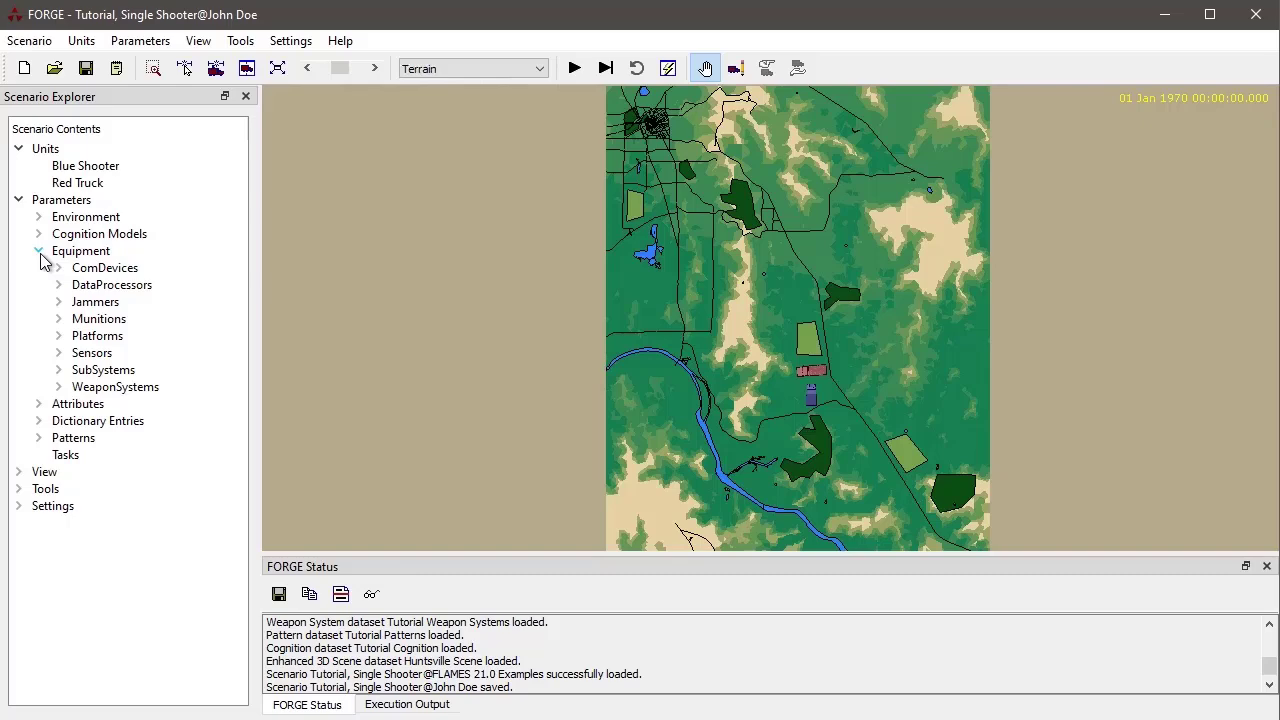
left_click(59, 338)
double_click(134, 355)
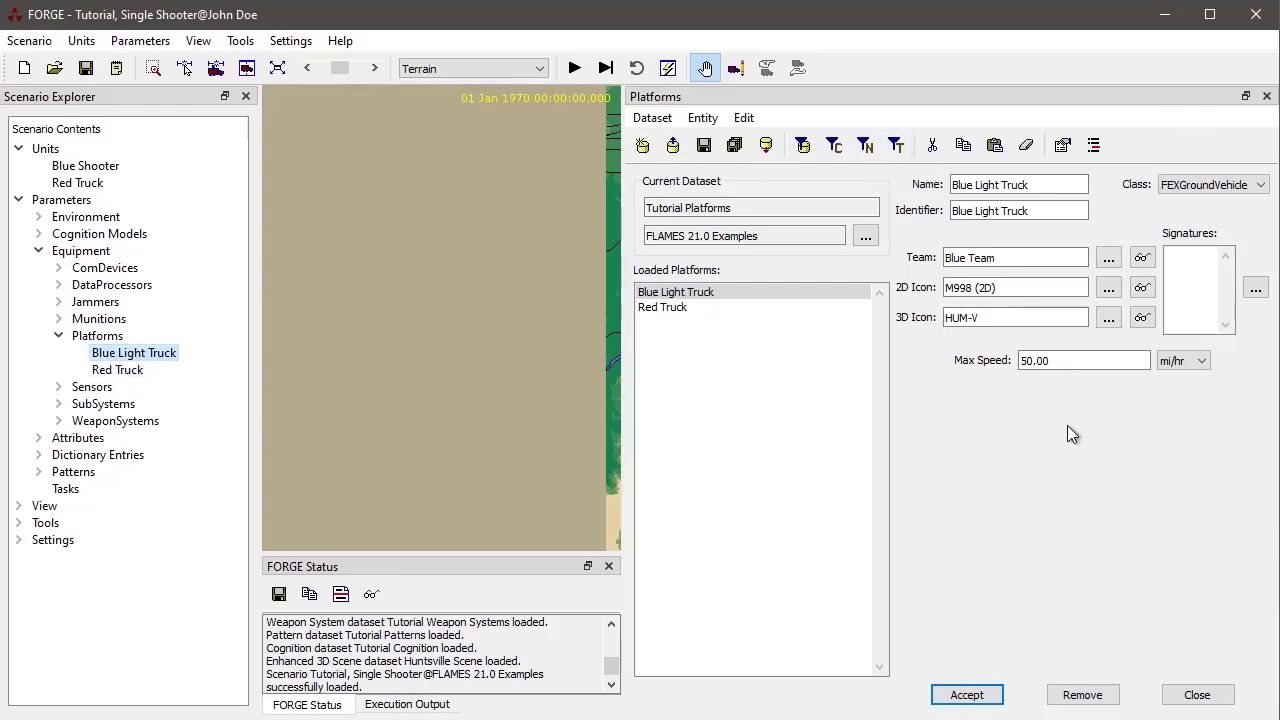
Compare the parameters of the Red Truck and Blue Light Truck among the loaded platforms
left_click(688, 308)
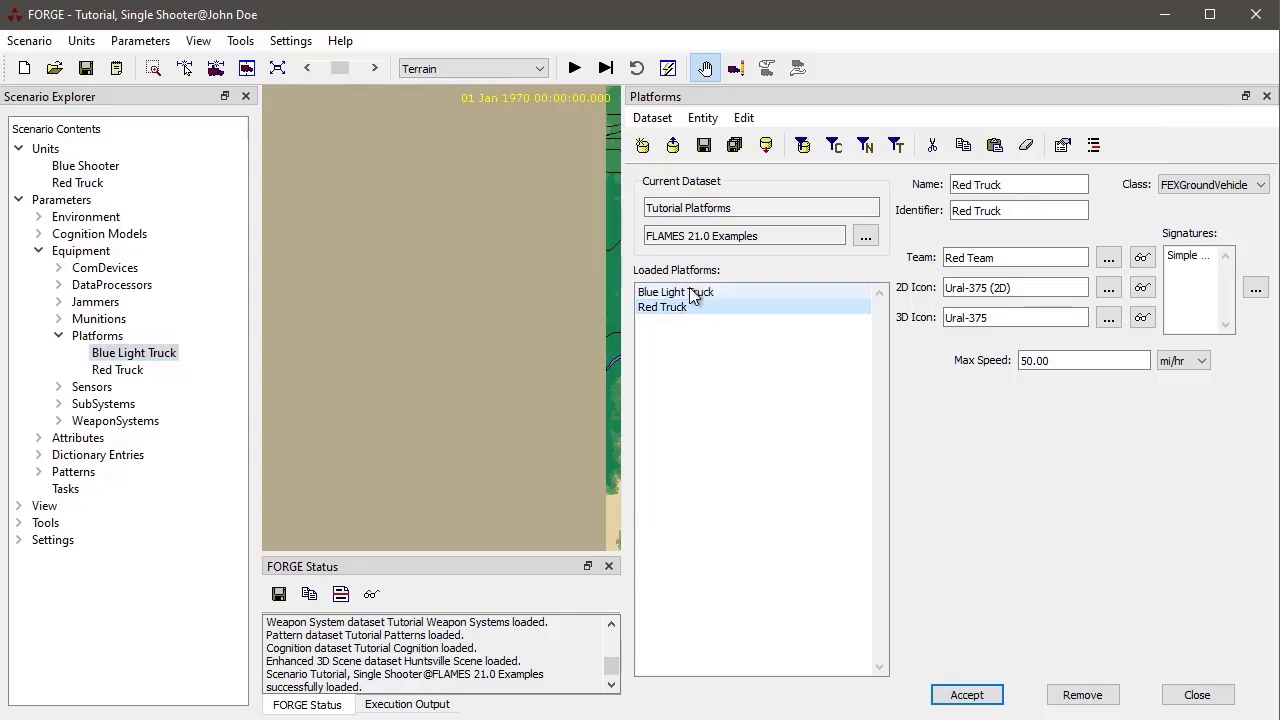
left_click(690, 293)
left_click(688, 307)
left_click(688, 296)
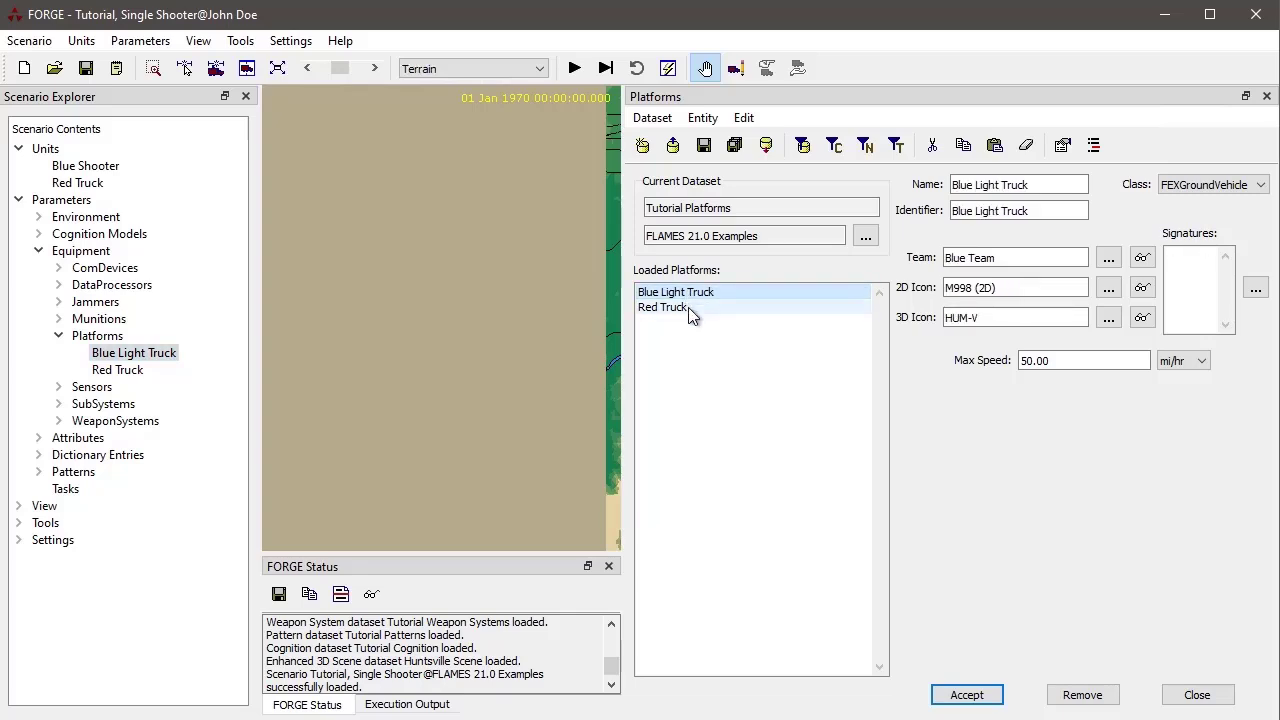
left_click(688, 307)
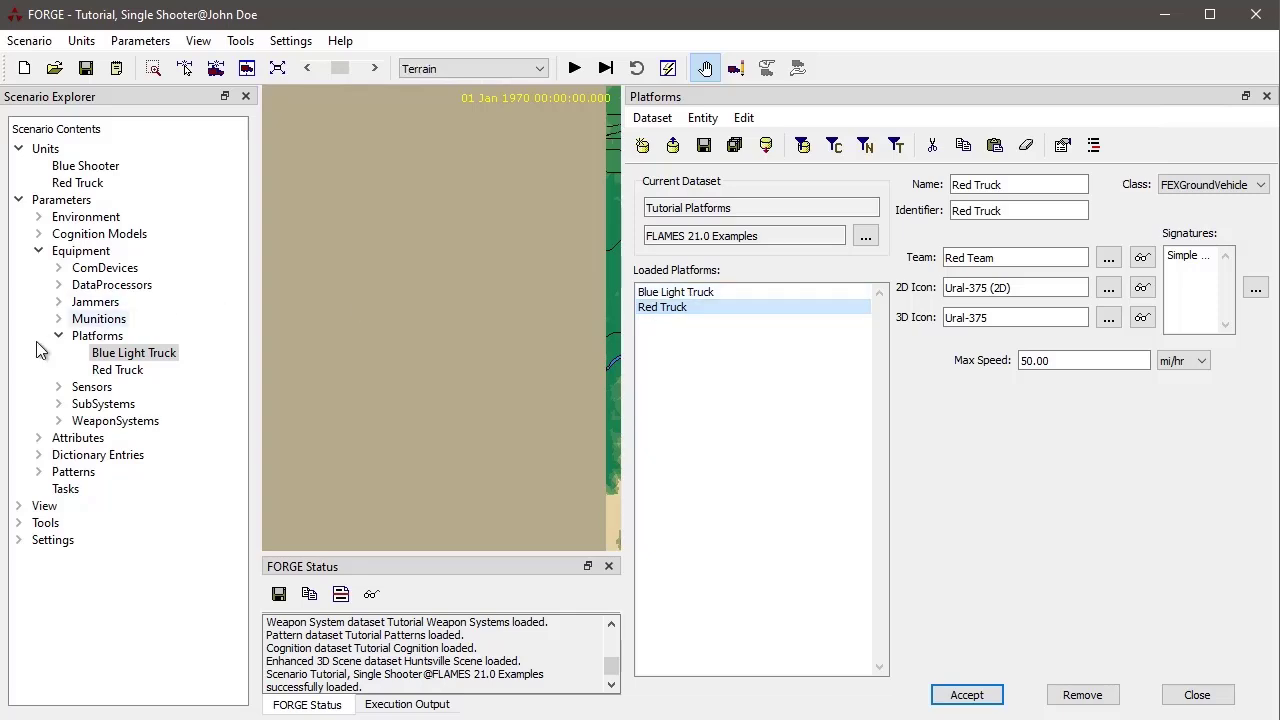
Examine the equipment entries under WeaponSystems, SubSystems and Sensors, collapsing each category again
left_click(58, 421)
left_click(58, 404)
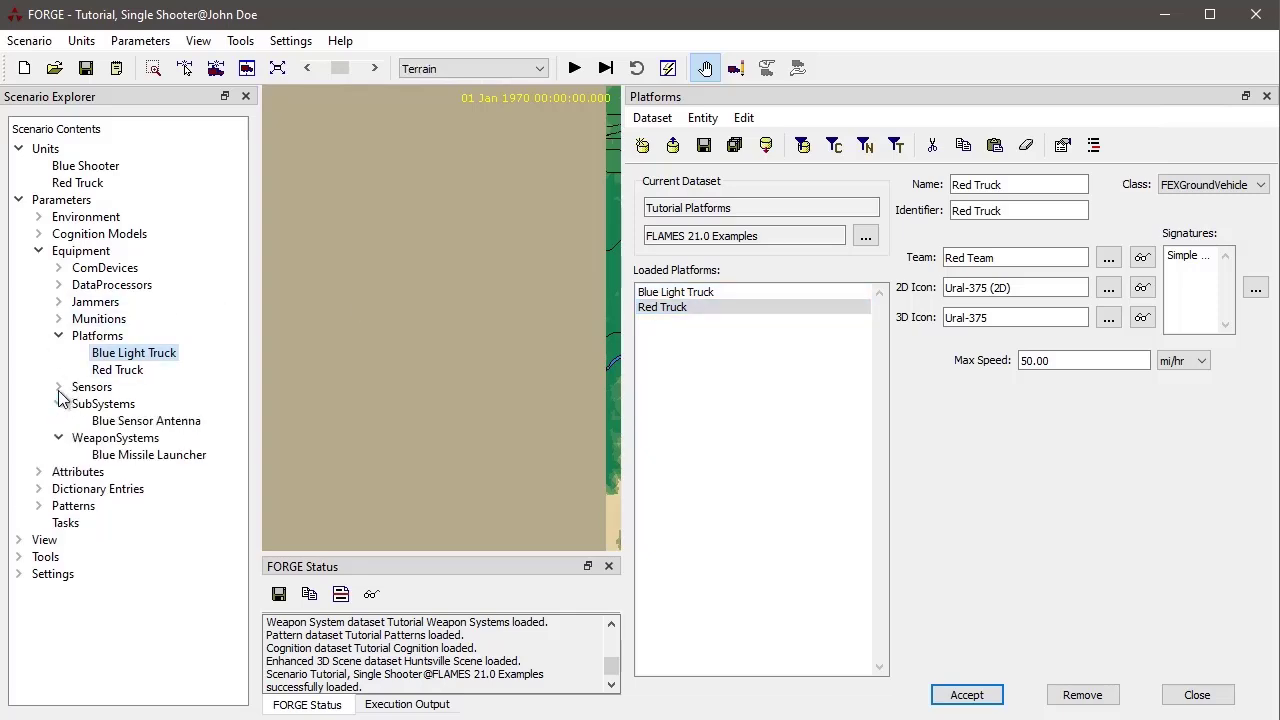
left_click(58, 387)
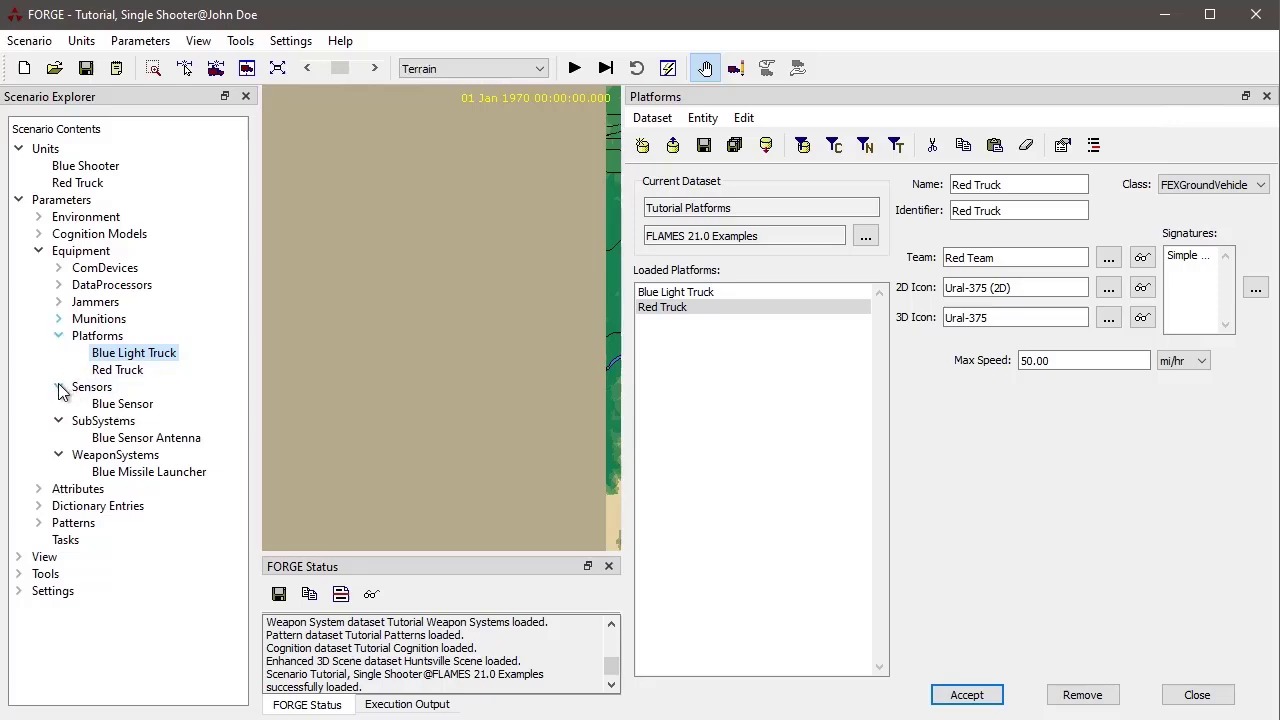
left_click(58, 388)
left_click(58, 404)
left_click(58, 421)
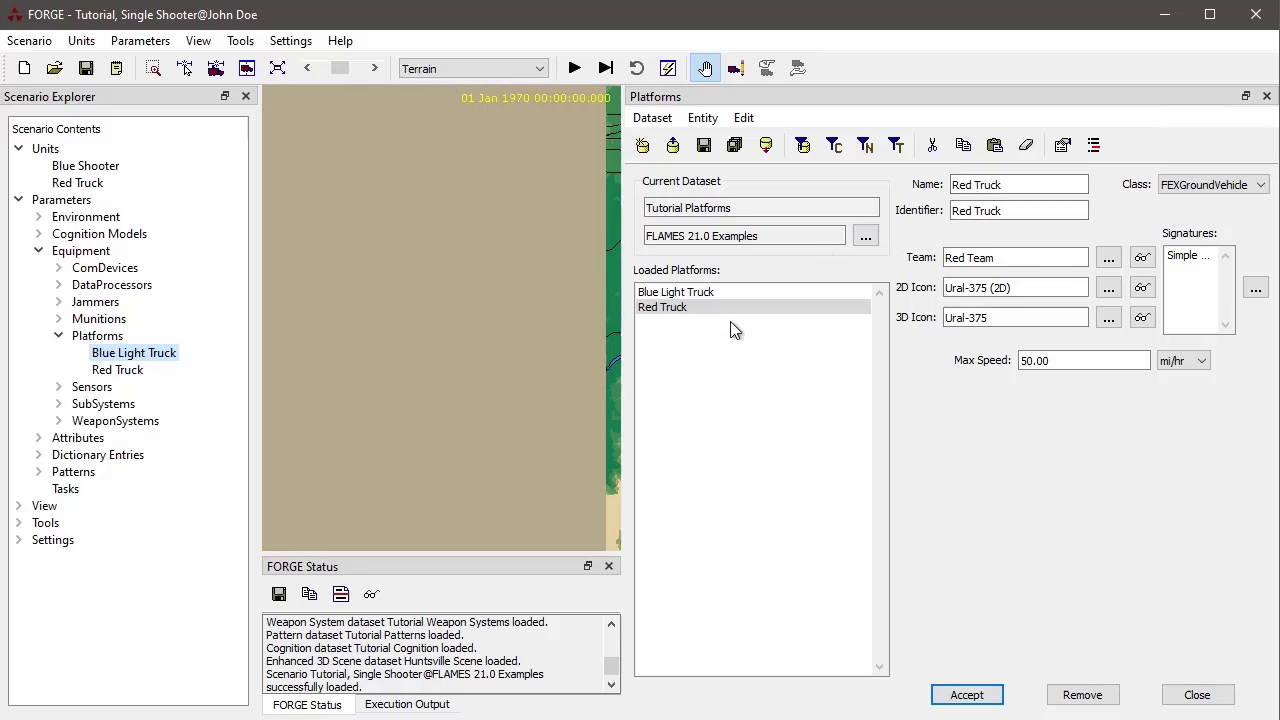
Check the available classes for the Red Truck and compare its settings with the Blue Light Truck's
left_click(1215, 193)
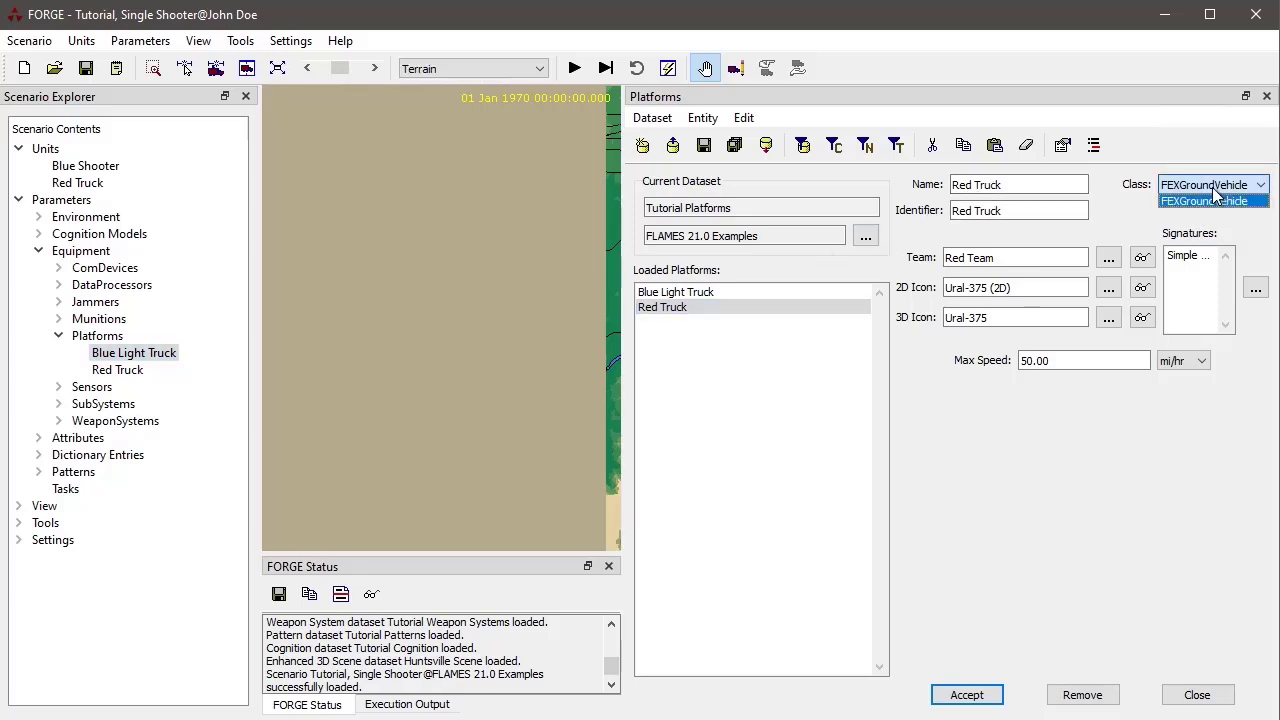
left_click(1214, 191)
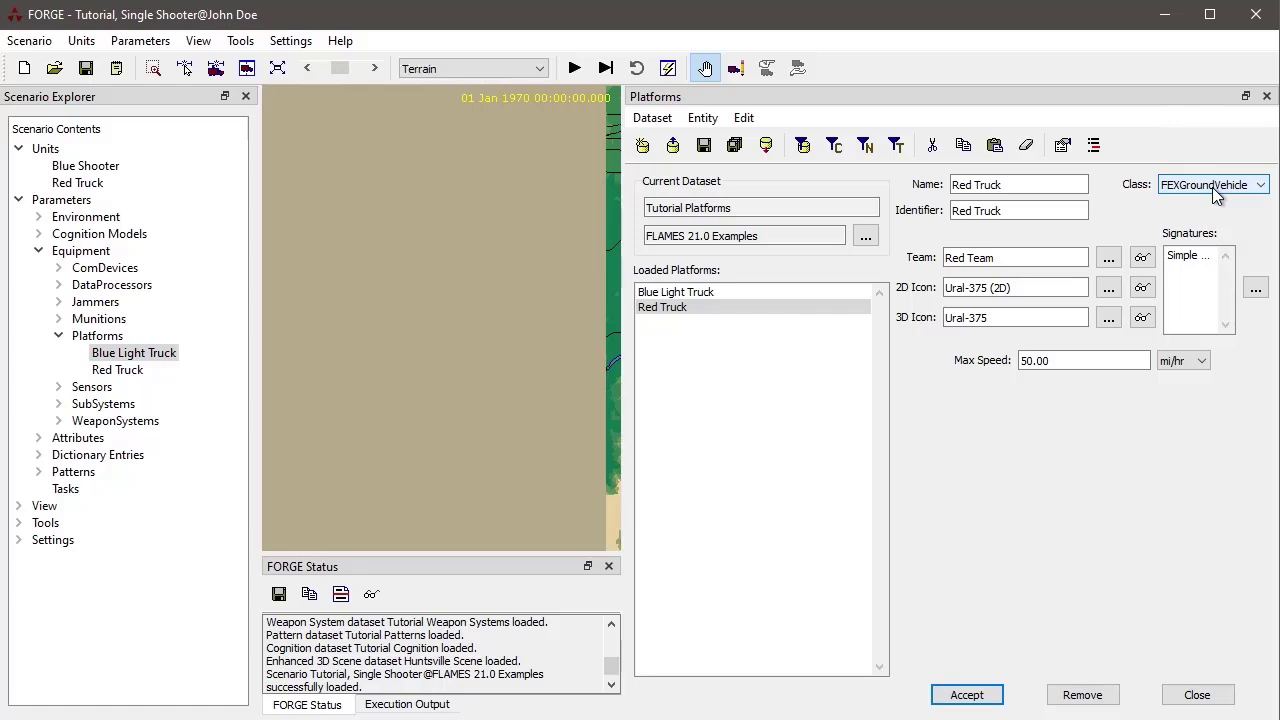
left_click(746, 291)
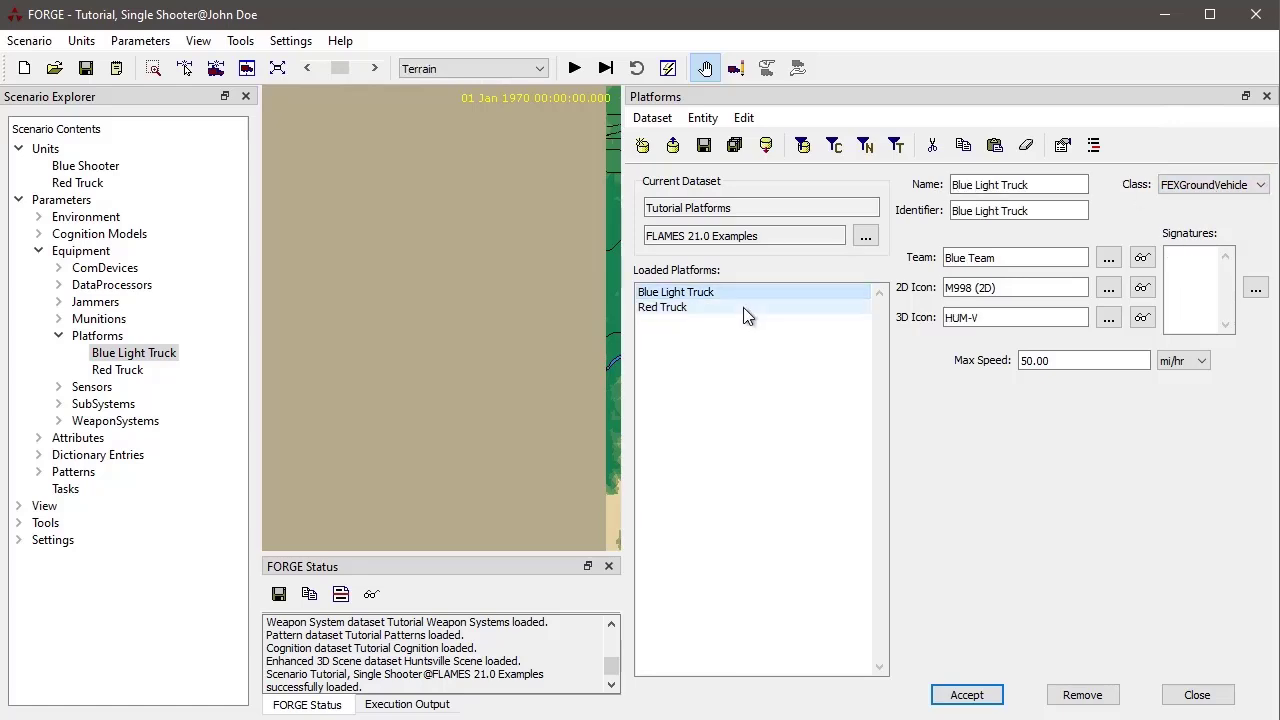
left_click(745, 309)
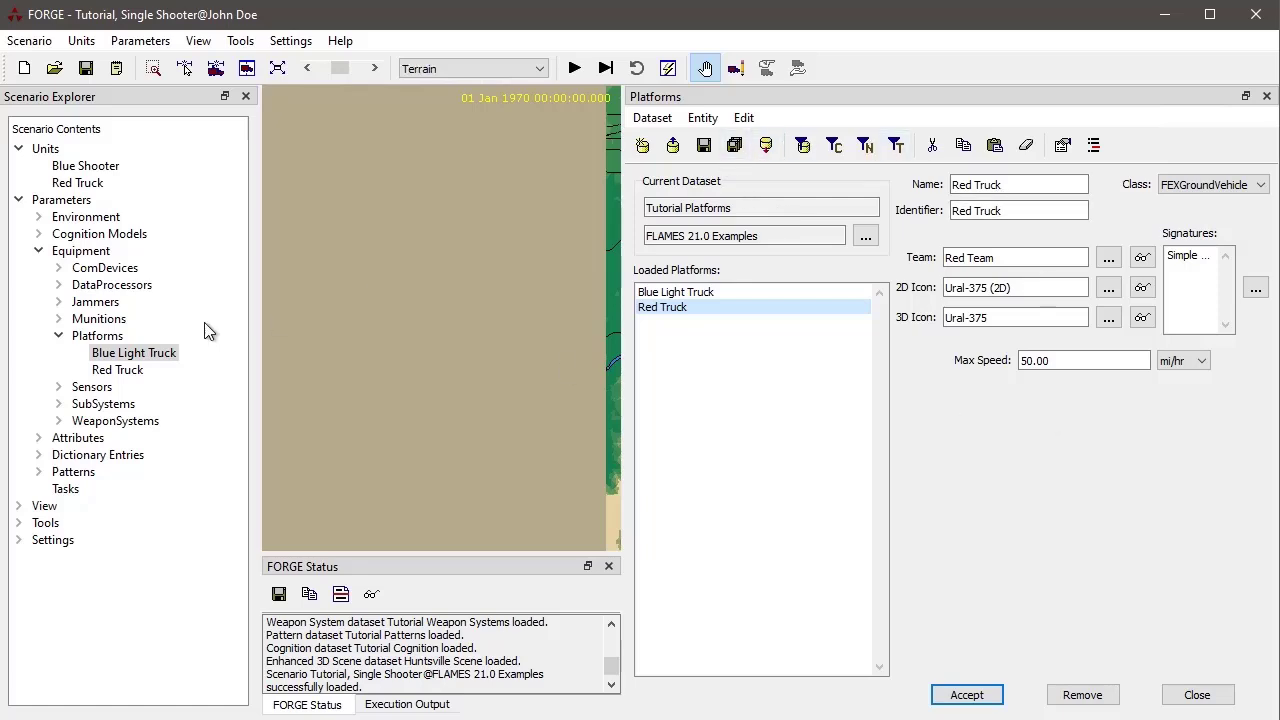
Expand the Munitions equipment category to see its entries
left_click(58, 319)
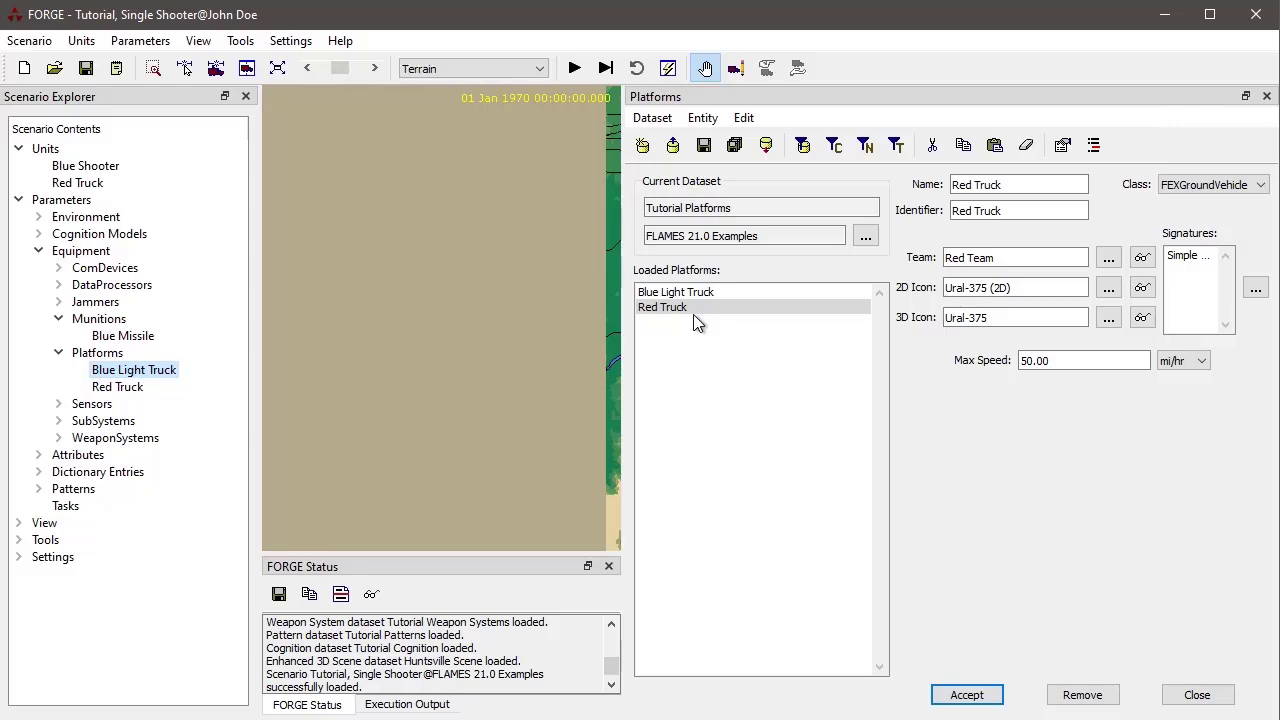
Fit the full terrain in the map view and open the Red Truck unit on the map for editing
left_click_drag(531, 318, 266, 297)
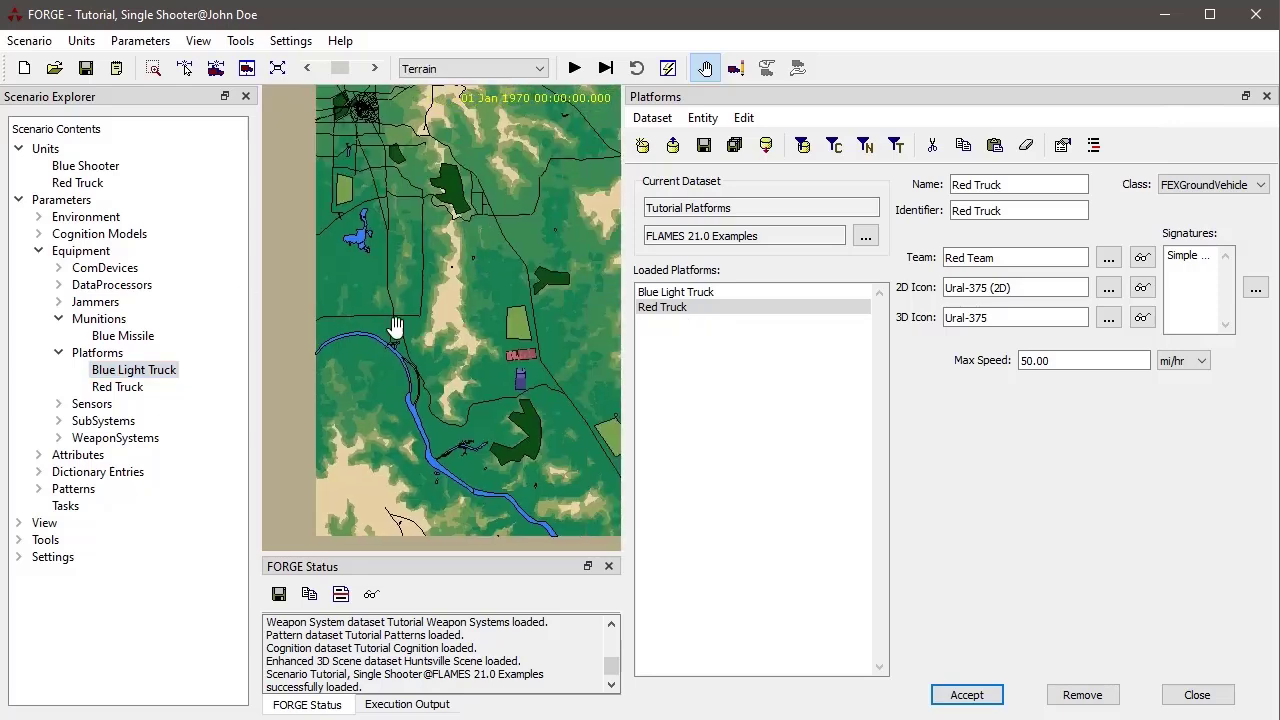
left_click_drag(396, 327, 367, 342)
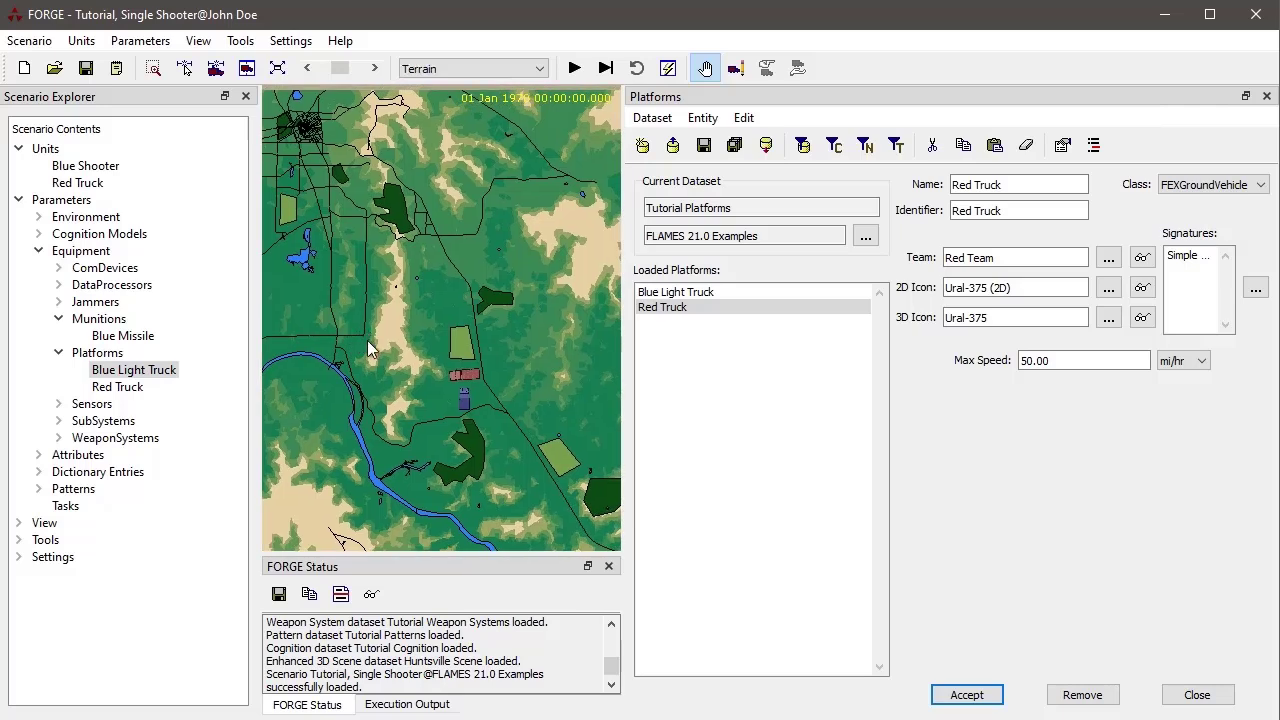
left_click(277, 68)
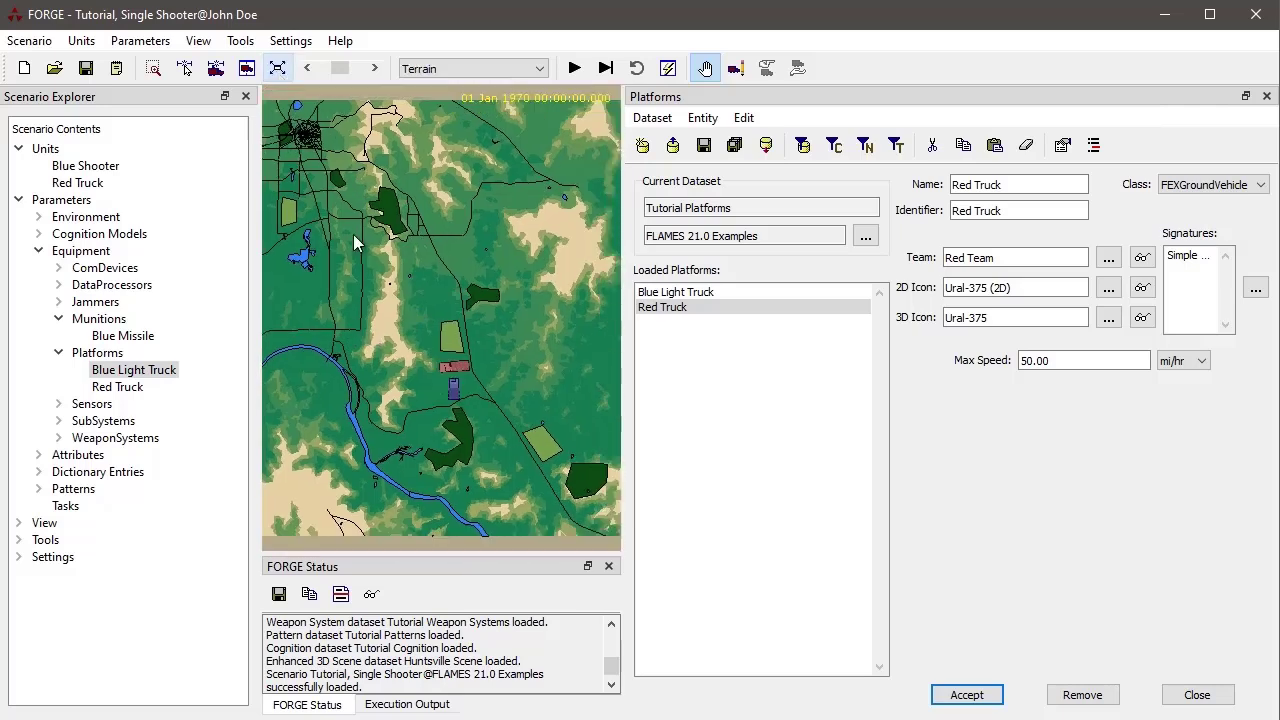
right_click(459, 373)
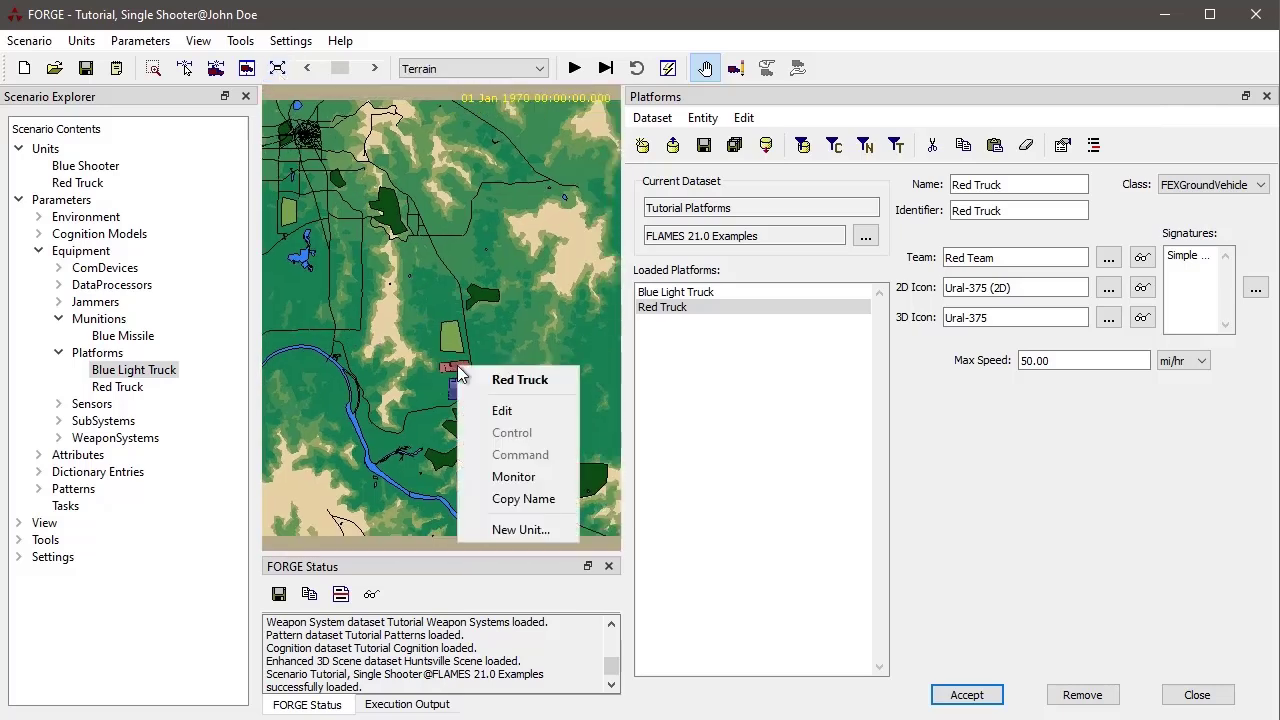
left_click(525, 410)
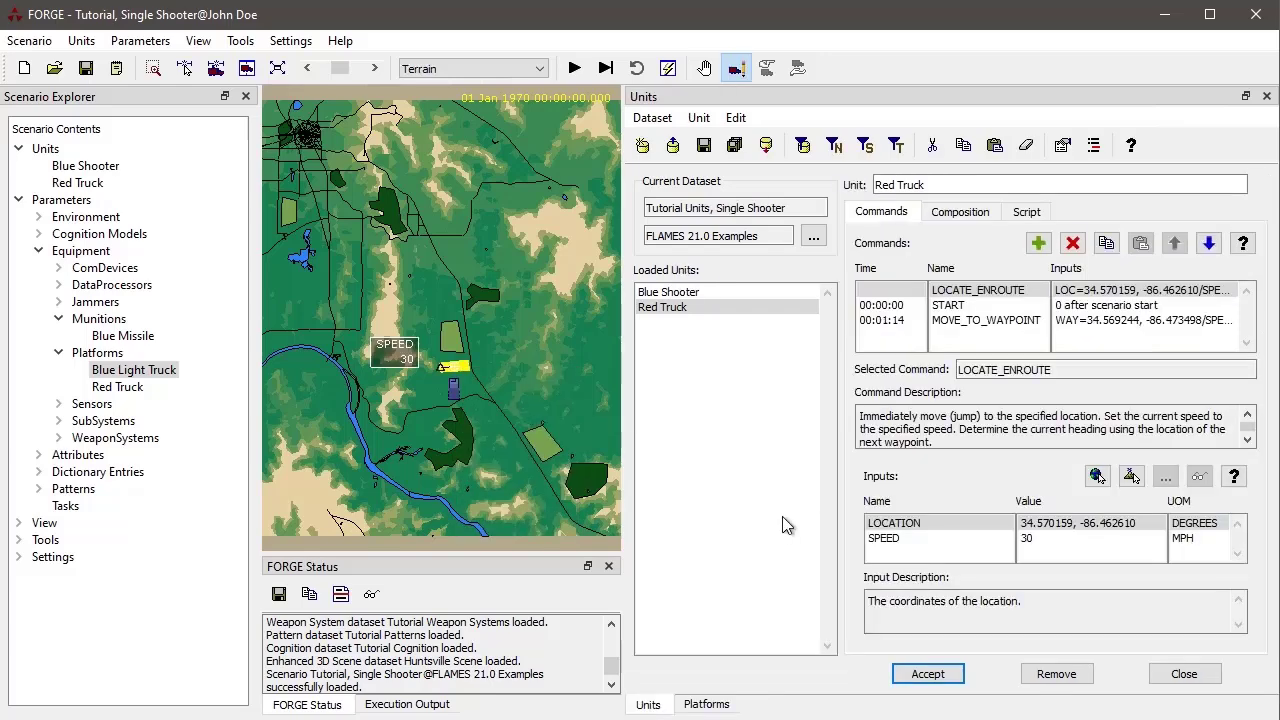
Review the Red Truck unit's composition and inspect the parameters of its platform component
left_click(960, 214)
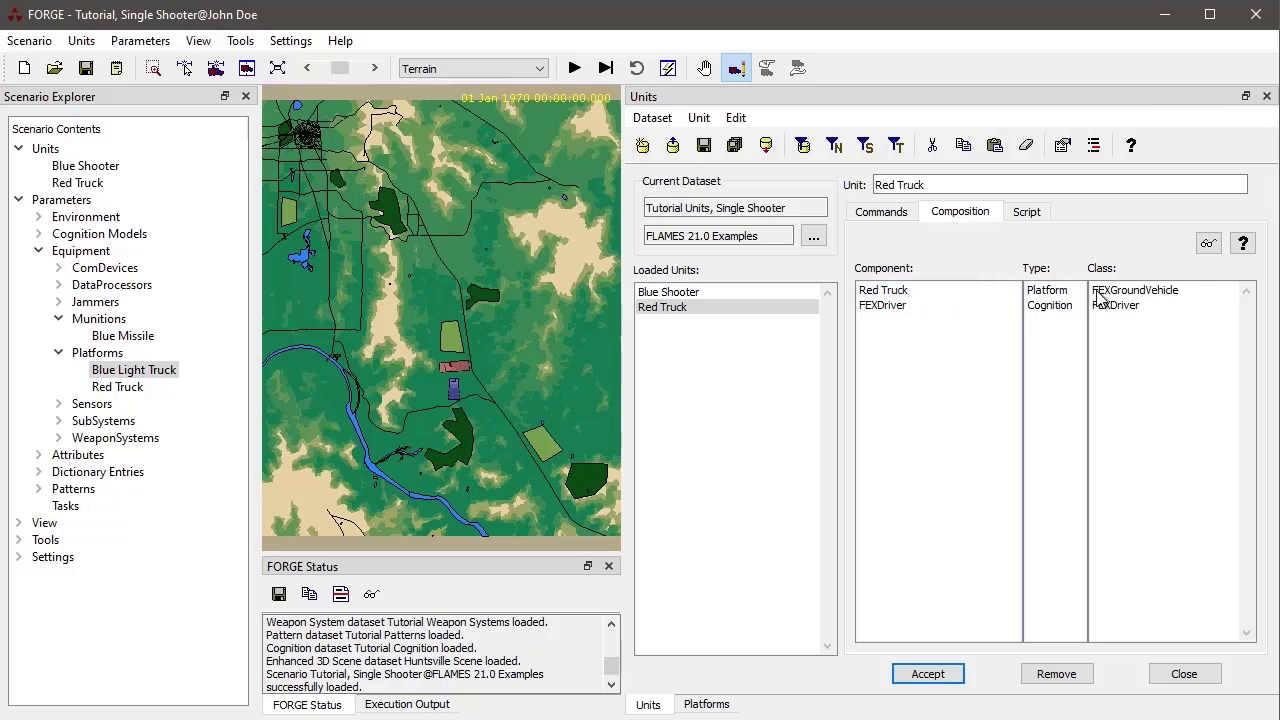
double_click(944, 292)
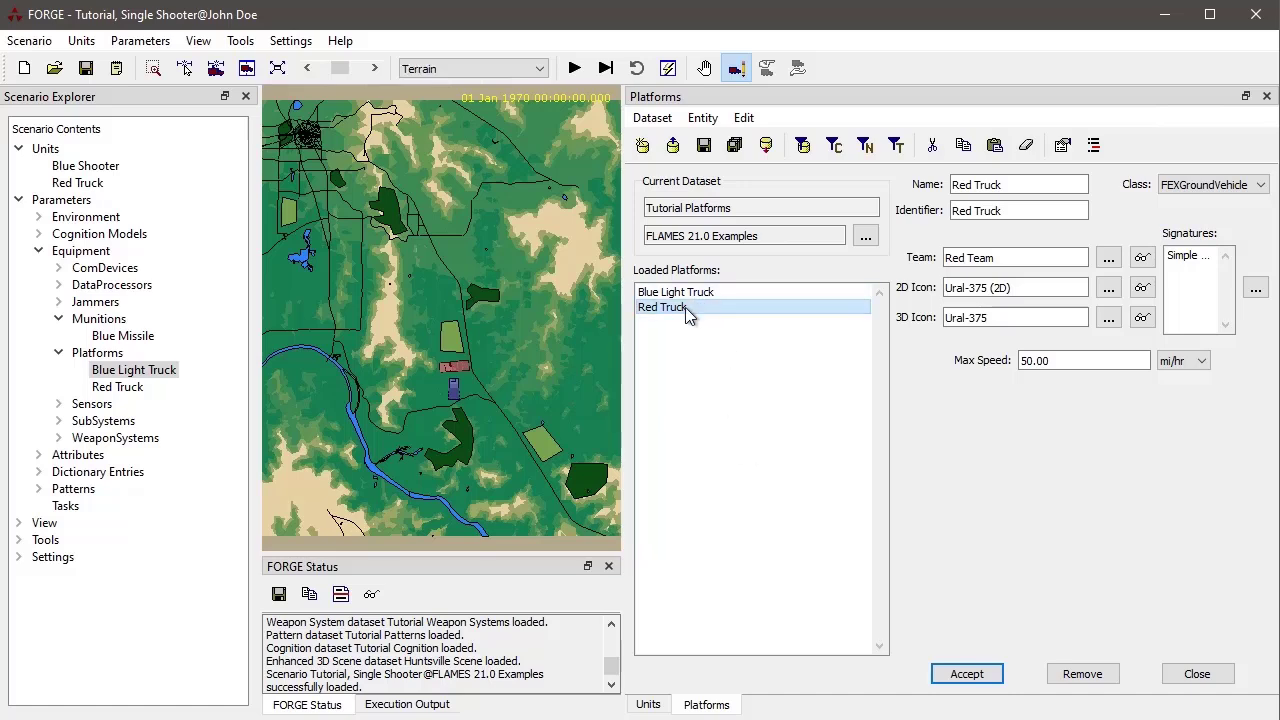
left_click(649, 704)
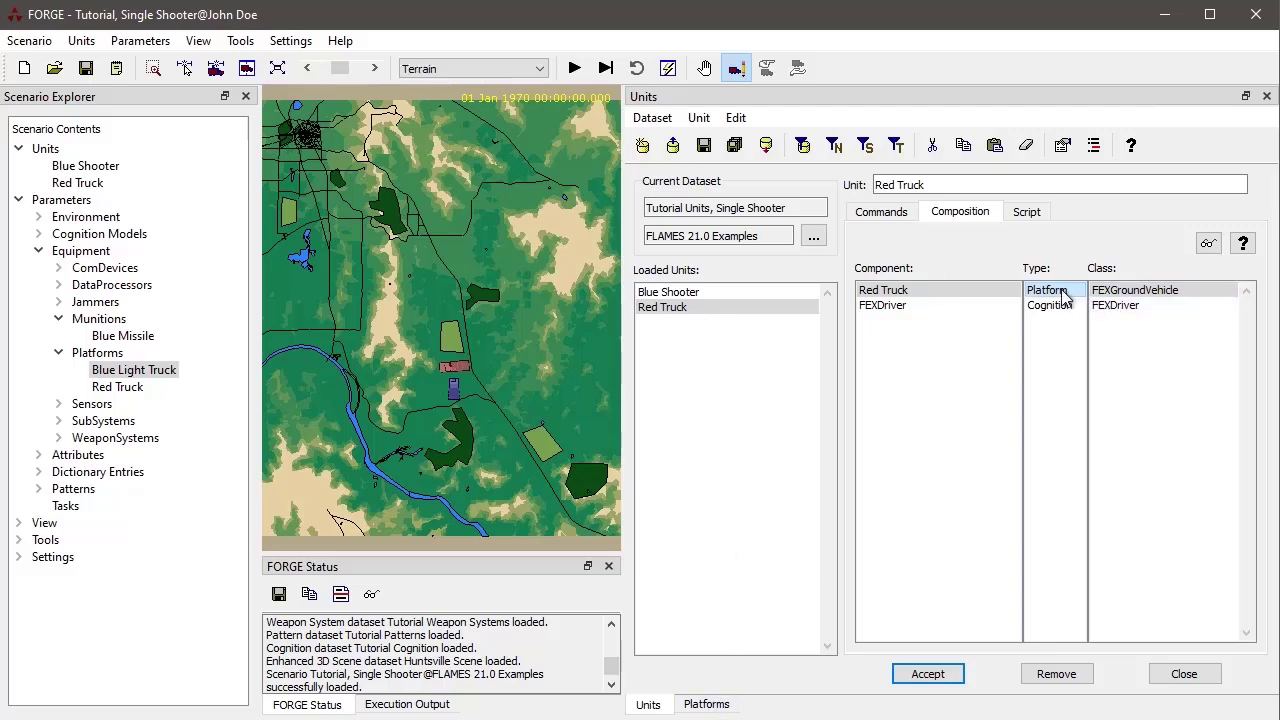
left_click(737, 697)
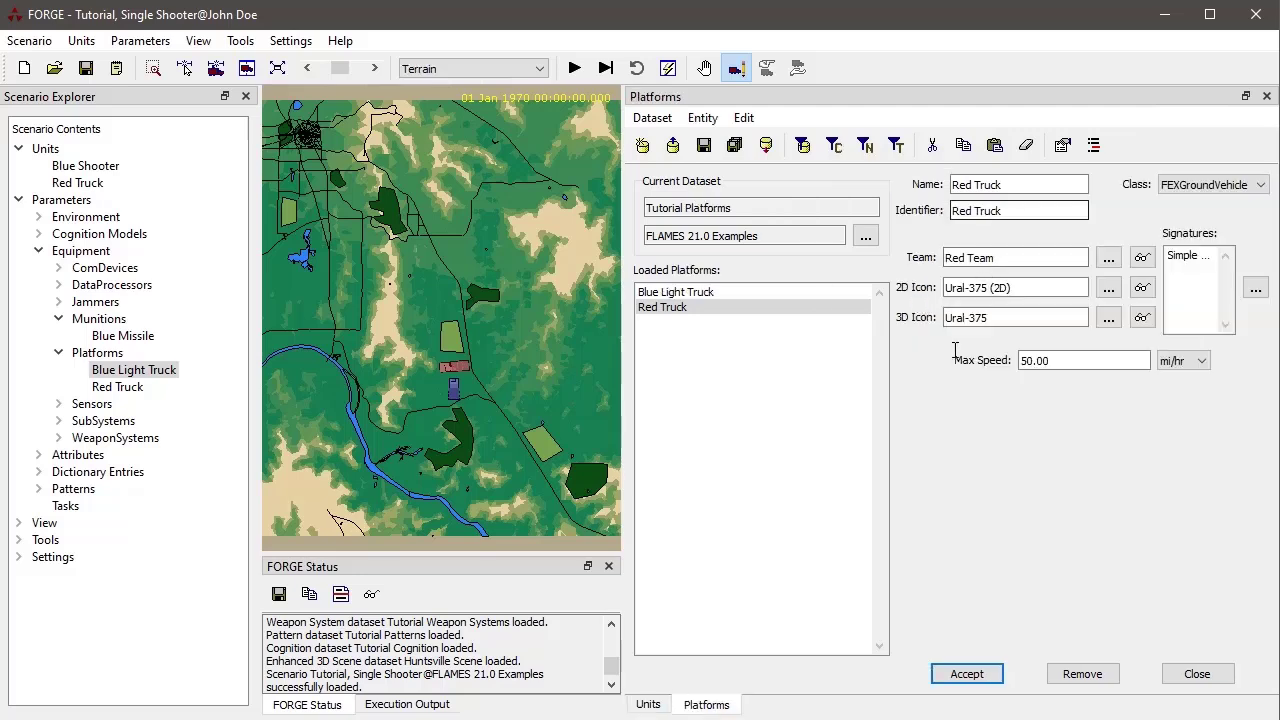
left_click(650, 704)
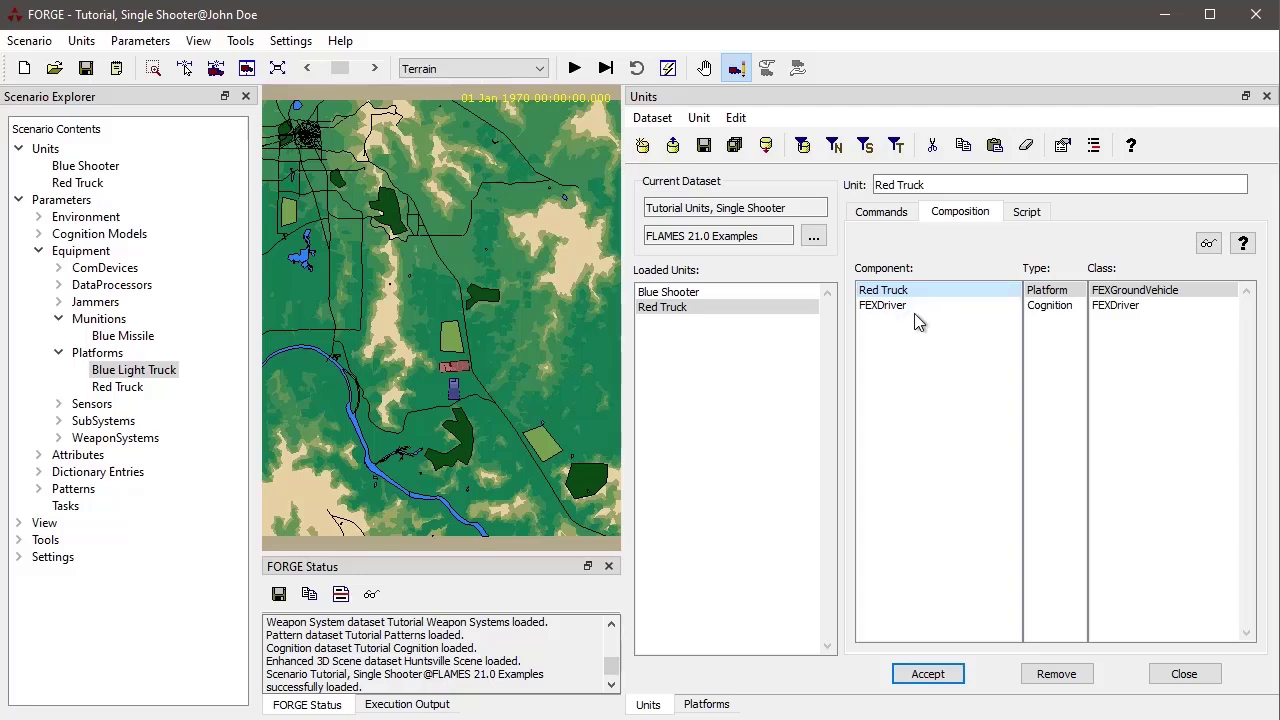
Review the Blue Shooter unit's composition against the Red Truck's and inspect the parameters of its Blue Light Truck component
left_click(680, 292)
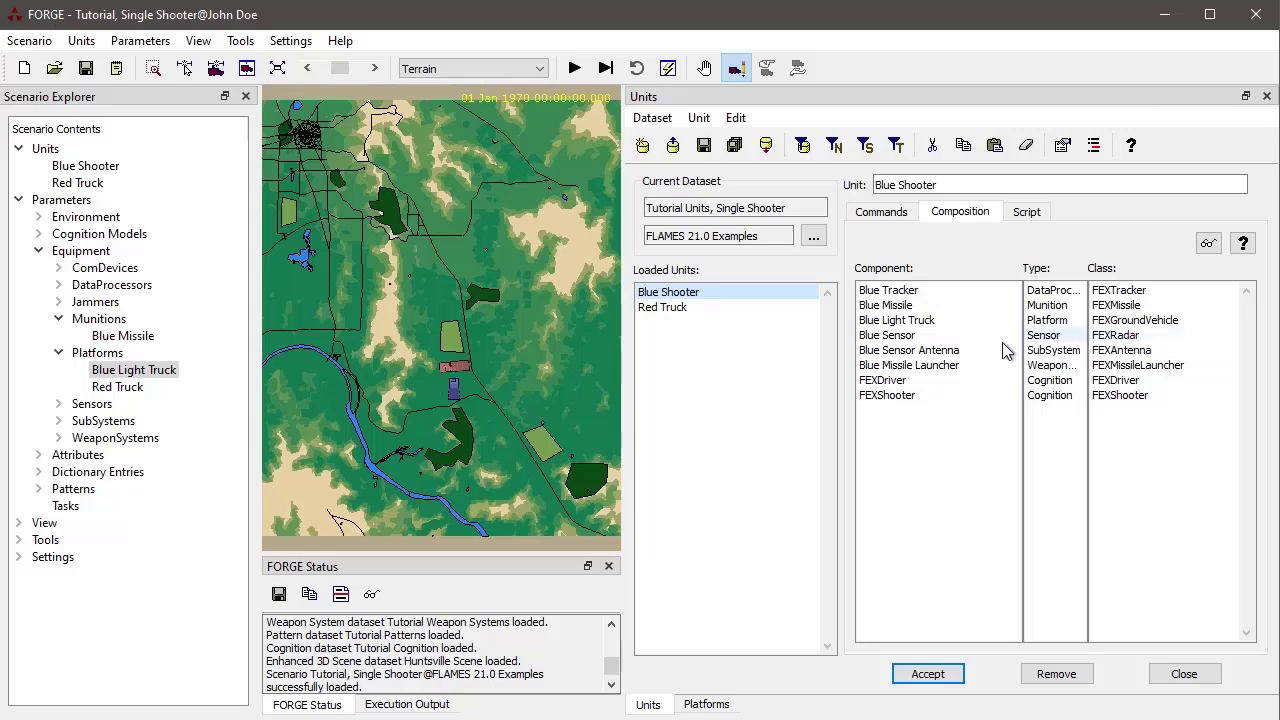
double_click(920, 320)
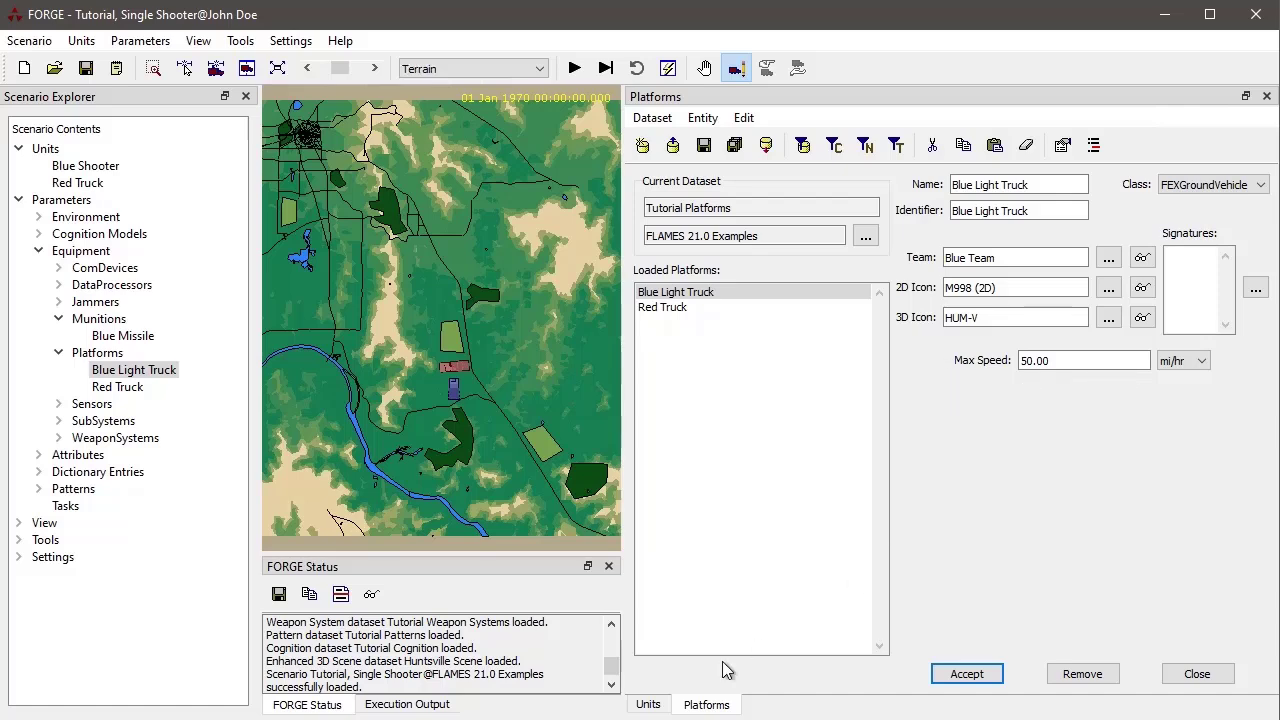
left_click(648, 704)
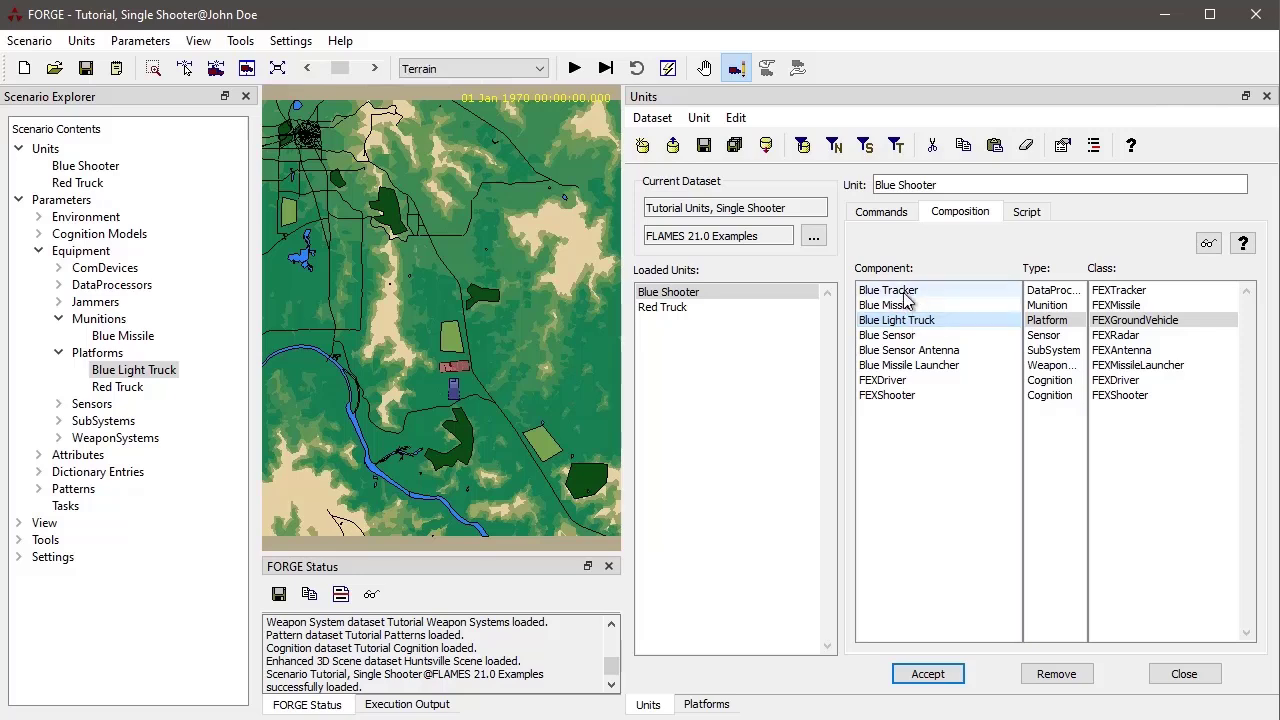
left_click(738, 307)
left_click(740, 291)
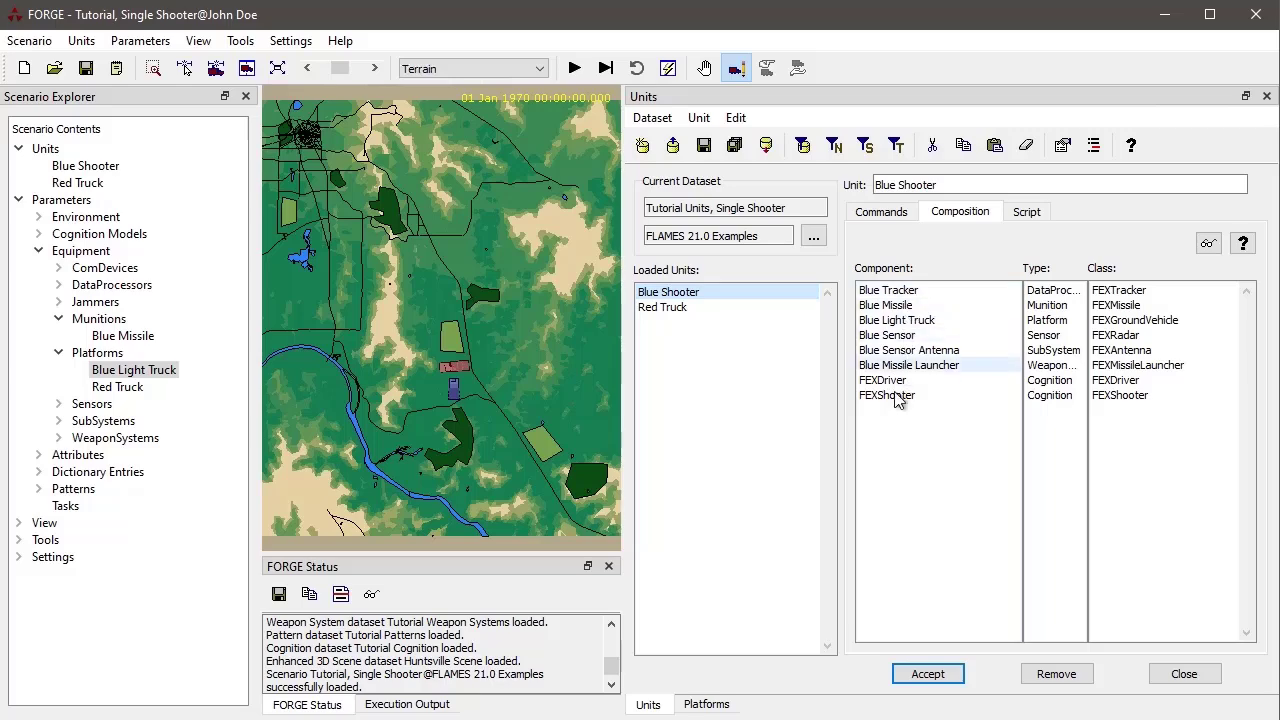
double_click(946, 320)
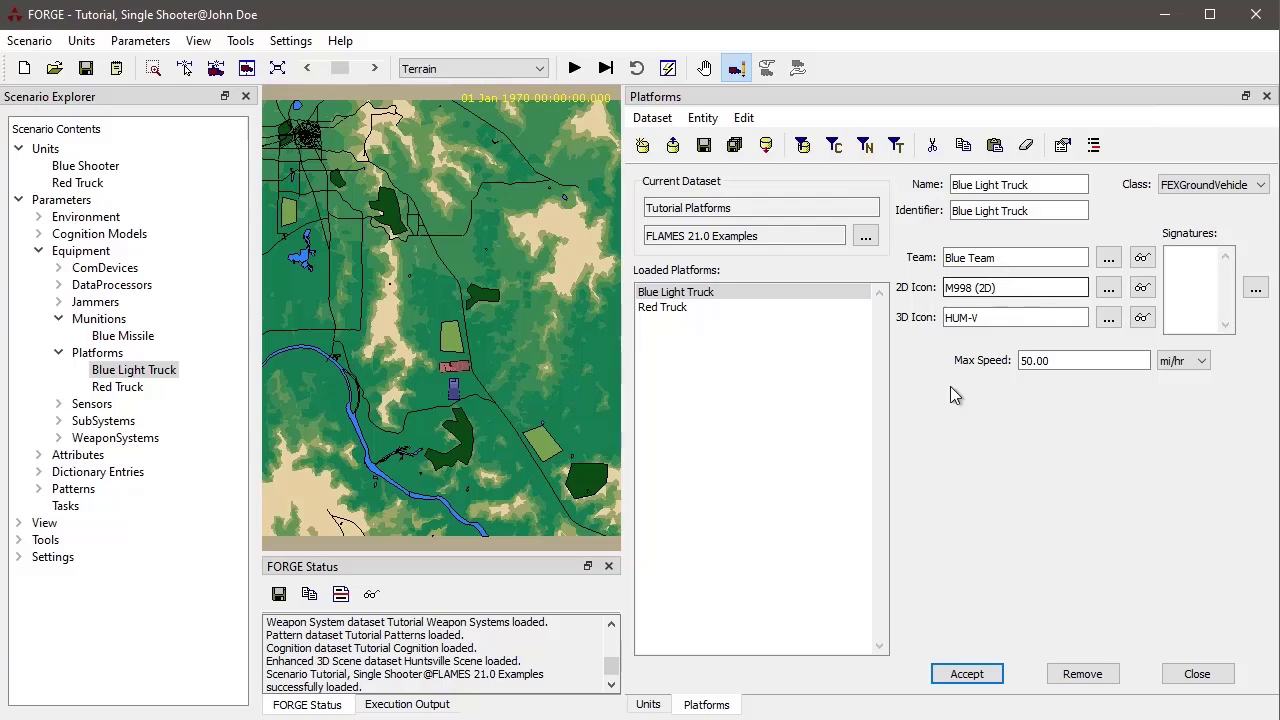
left_click(666, 704)
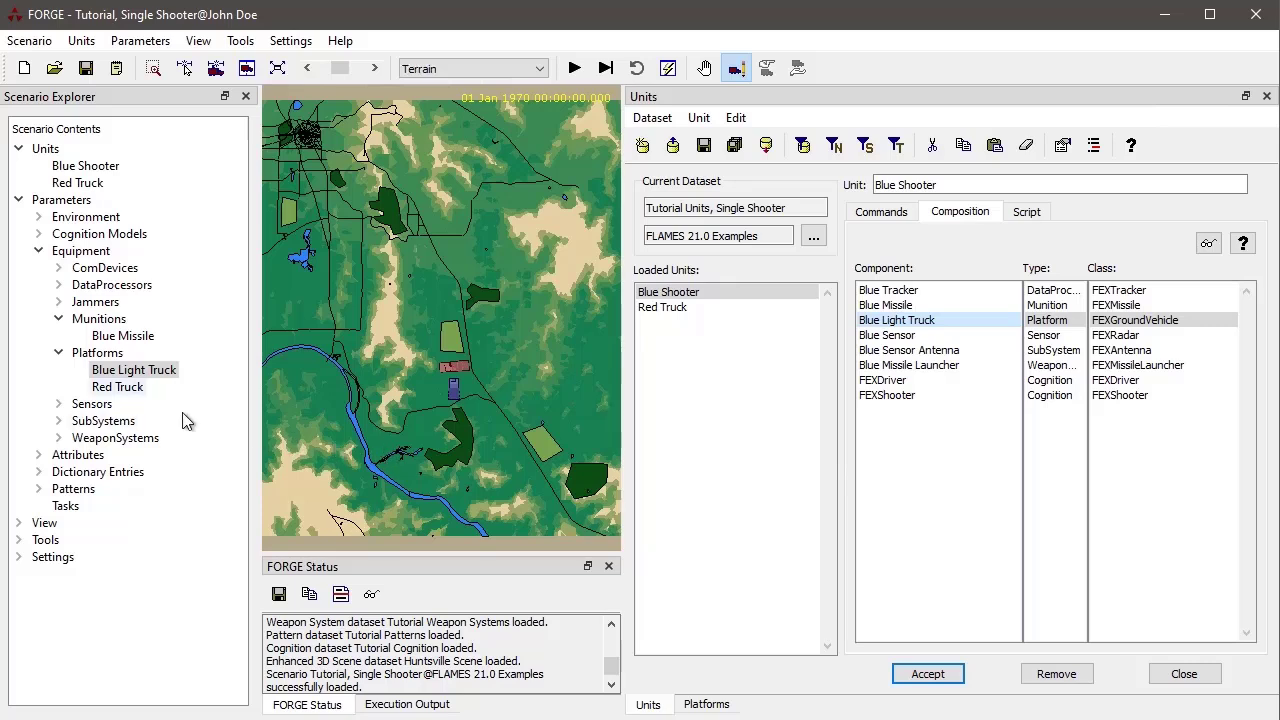
Expand the Jammers, DataProcessors, ComDevices, Sensors, SubSystems and WeaponSystems equipment categories to see their entries
left_click(58, 302)
left_click(58, 285)
left_click(58, 268)
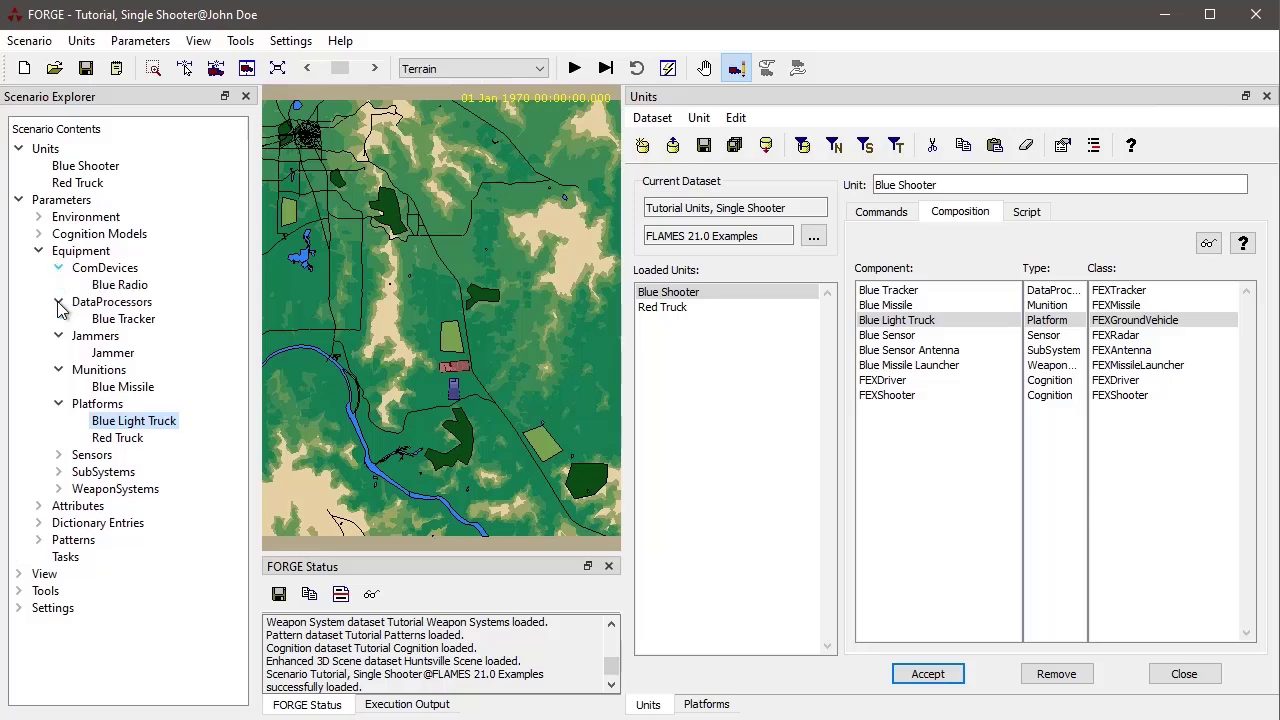
left_click(58, 455)
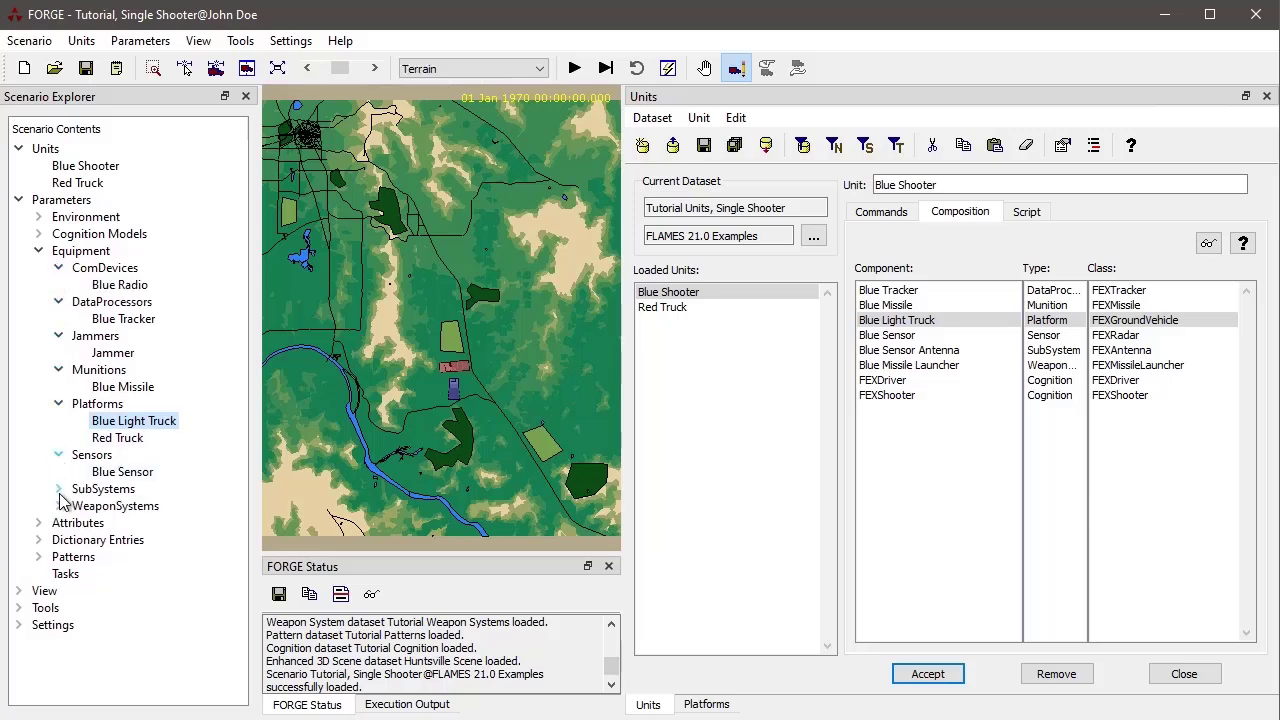
left_click(59, 490)
left_click(60, 523)
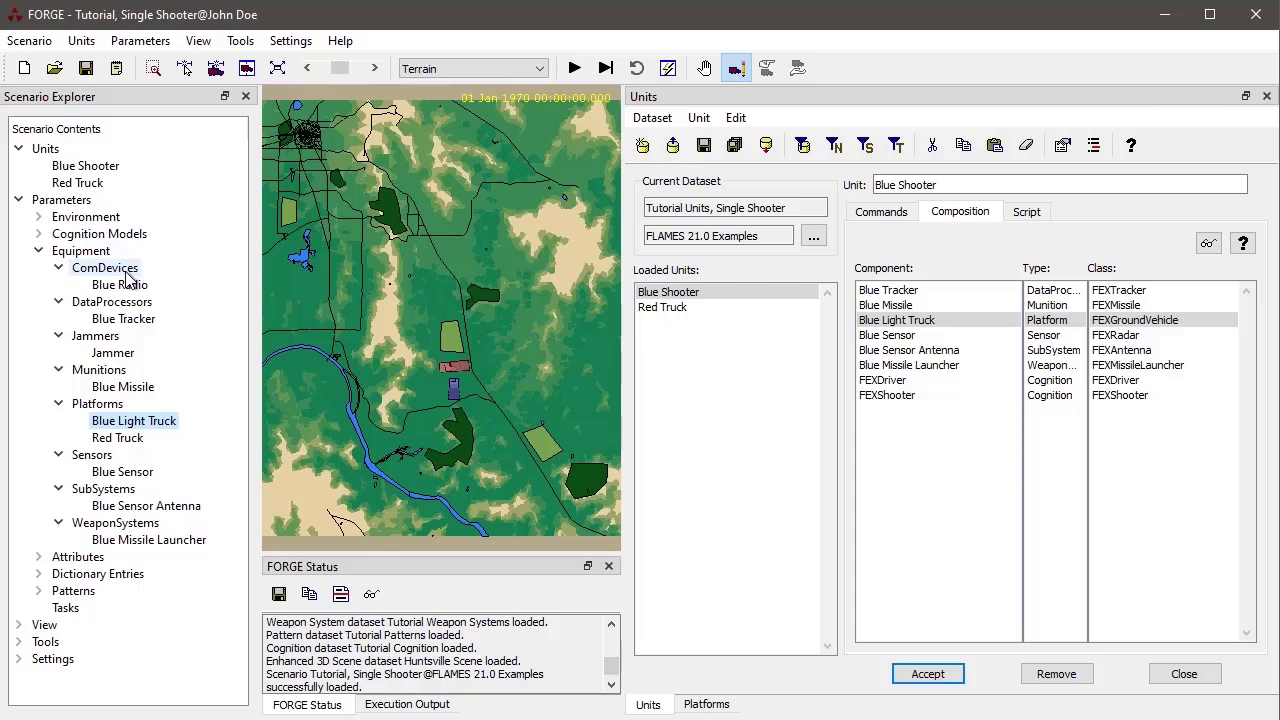
Expand the Cognition Models and Attributes parameter groups and look through their contents
left_click(40, 234)
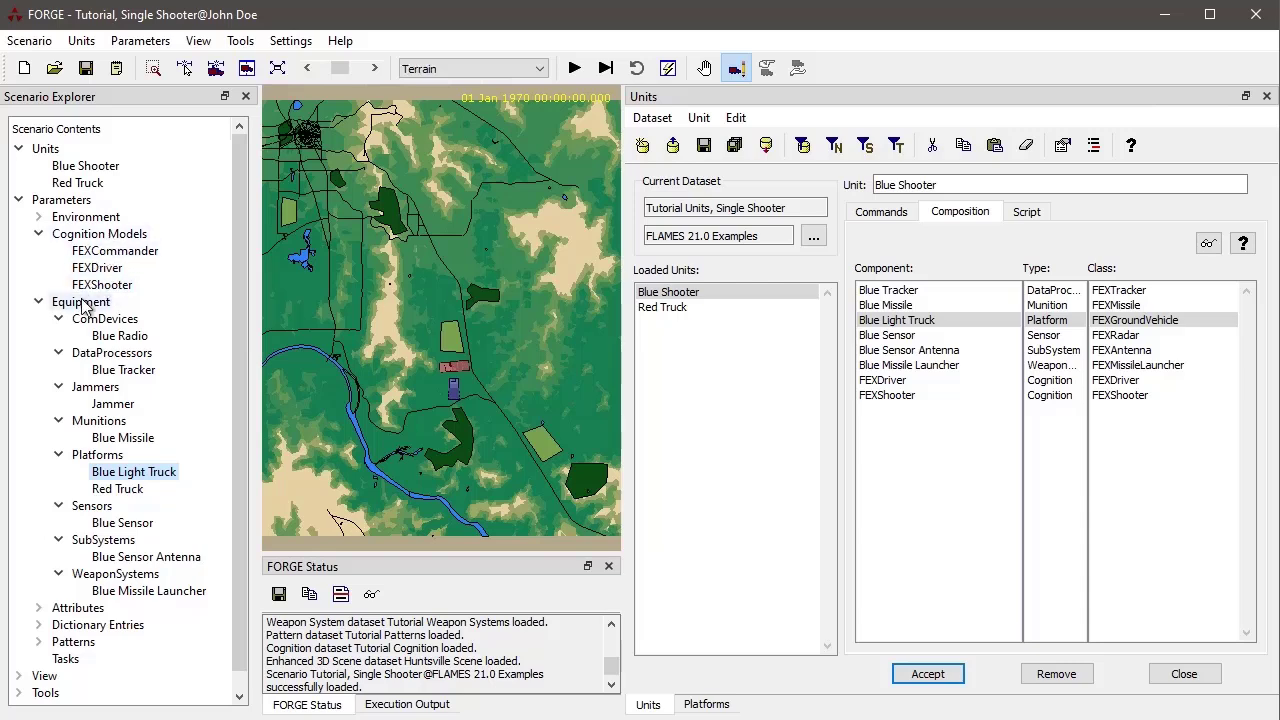
left_click(38, 607)
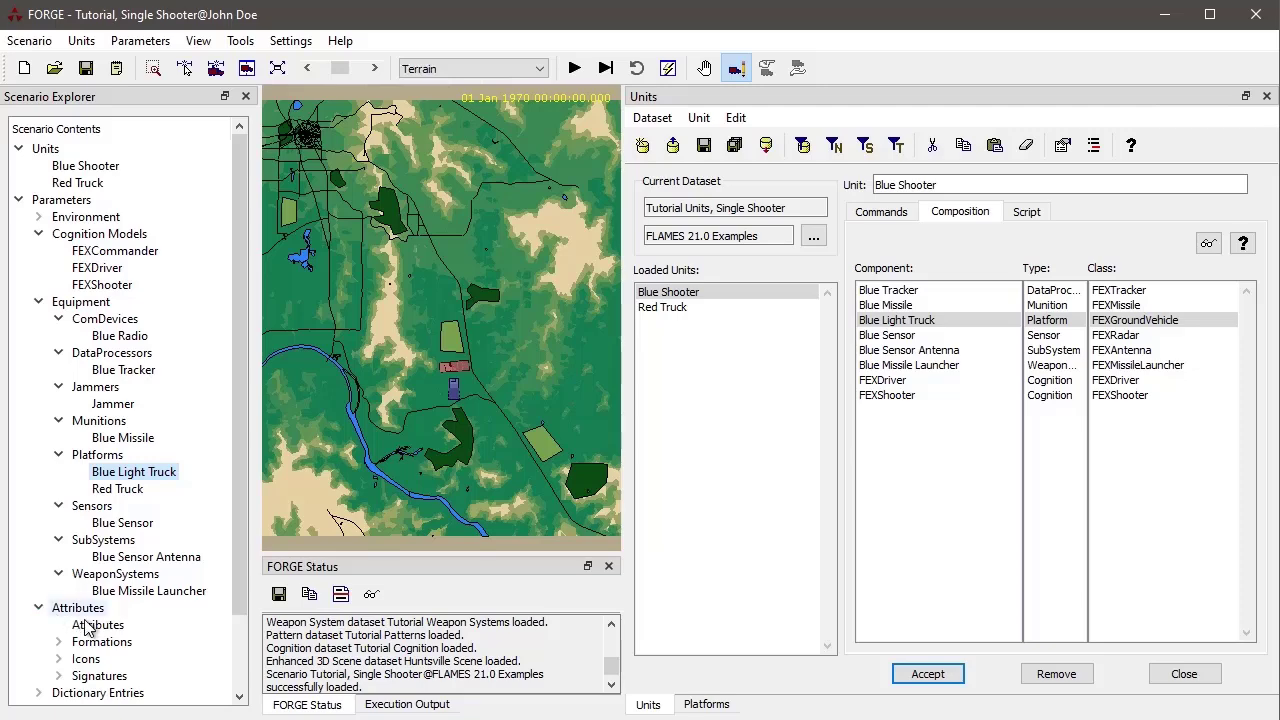
scroll(115, 635, "down", 2)
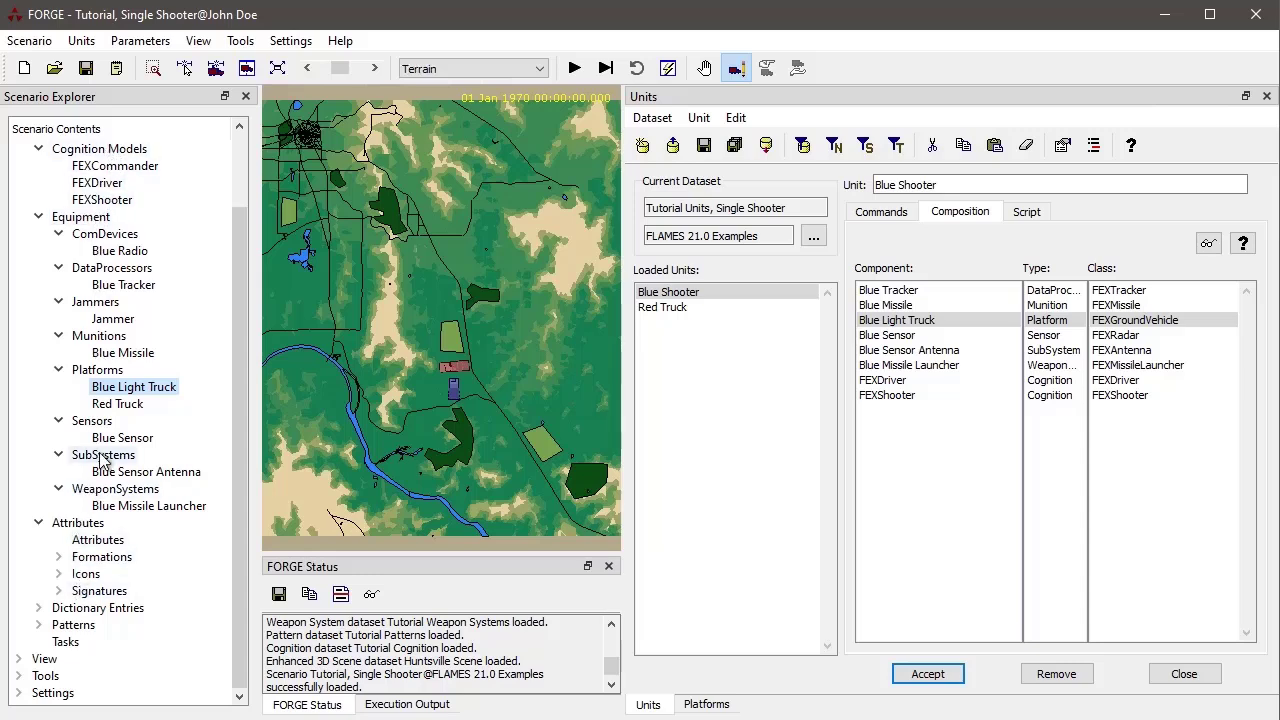
scroll(100, 450, "up", 2)
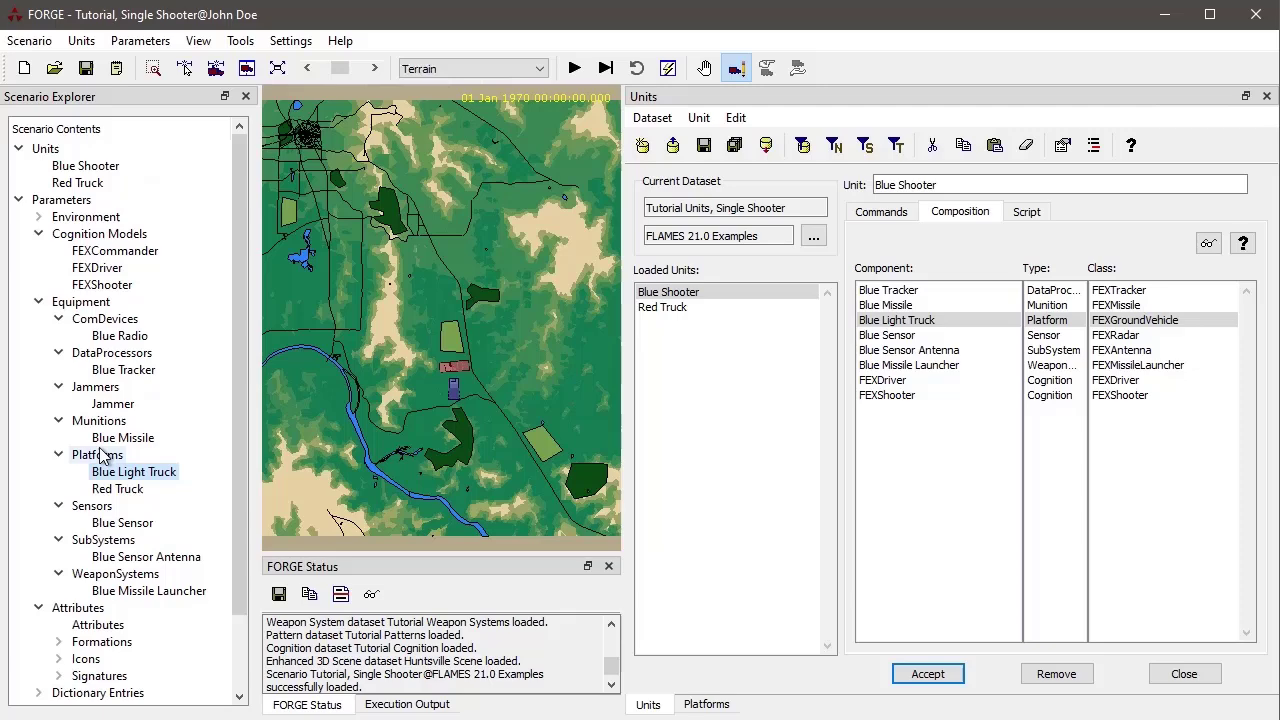
Expand the Environment parameters and examine Terrain Data, Earth Model, Effects and Cultural Features, collapsing each of these categories again
left_click(38, 217)
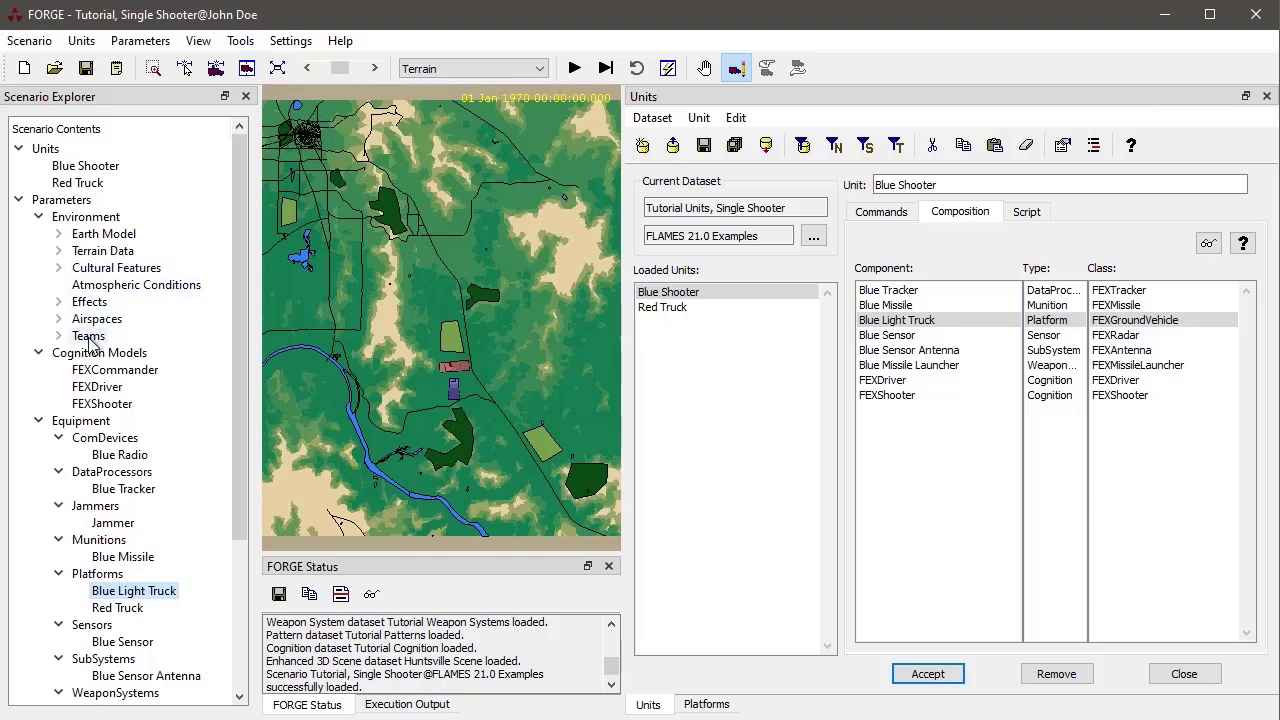
left_click(60, 251)
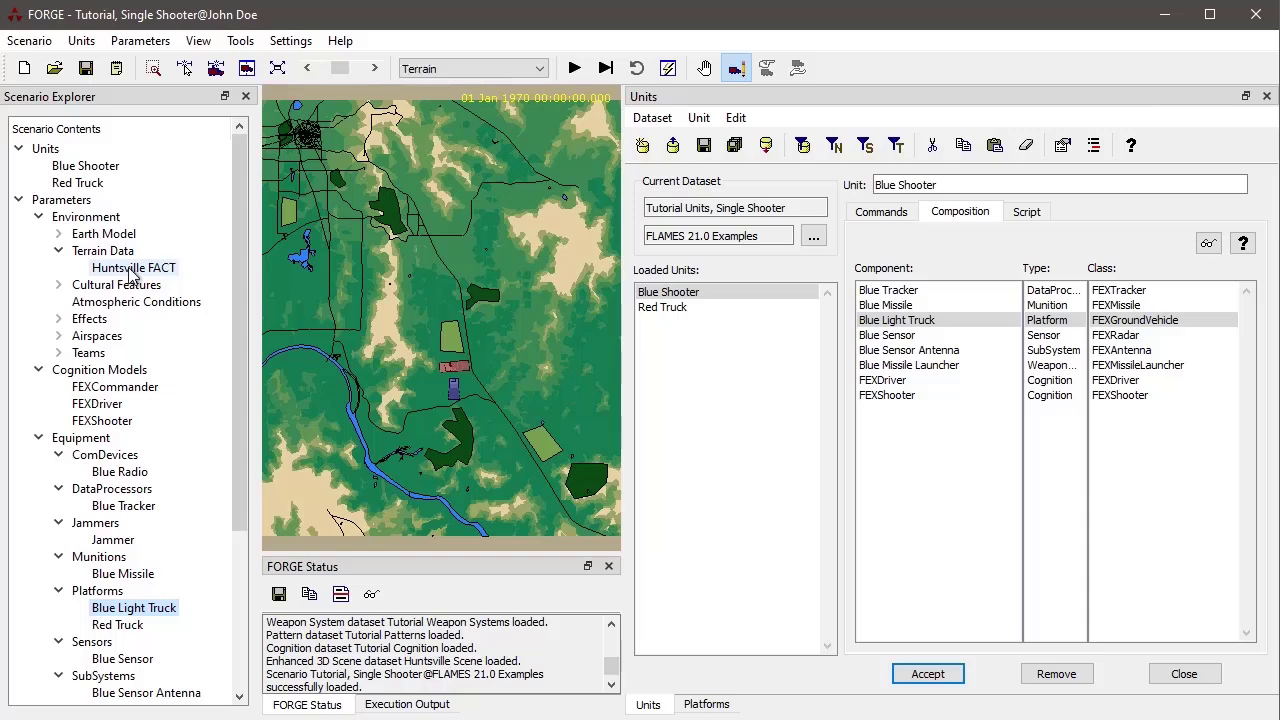
left_click(59, 234)
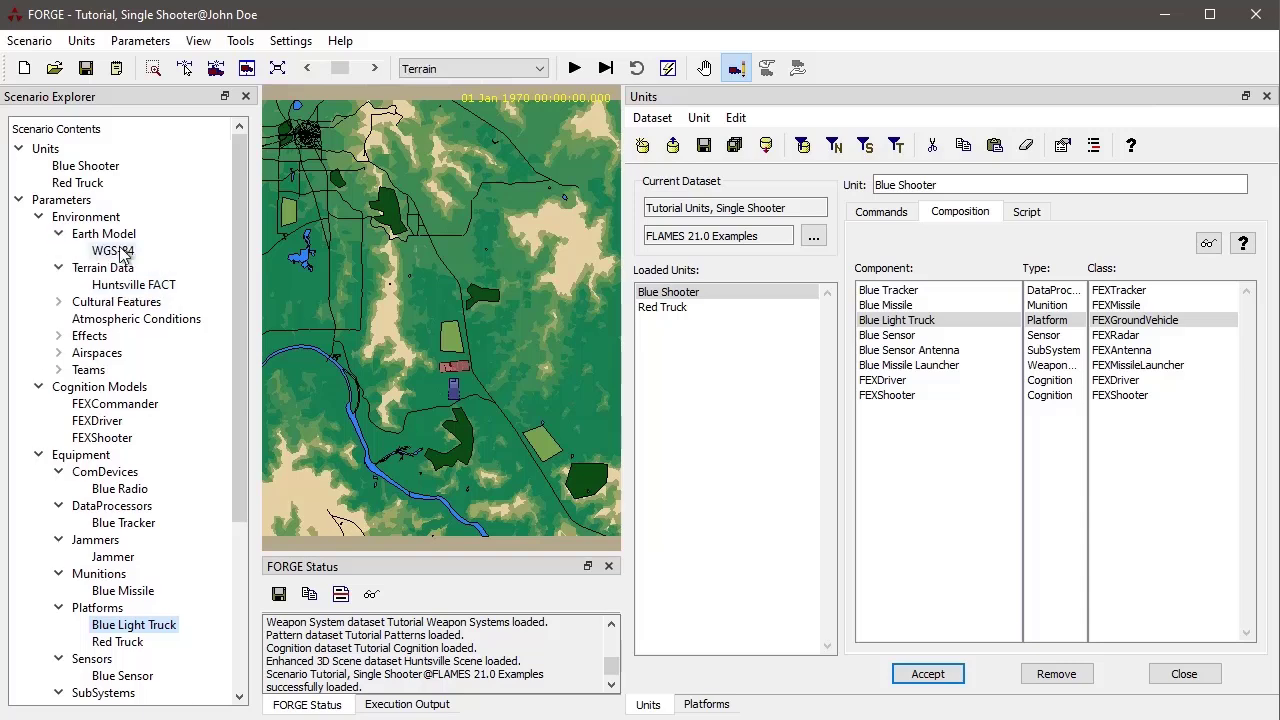
left_click(59, 234)
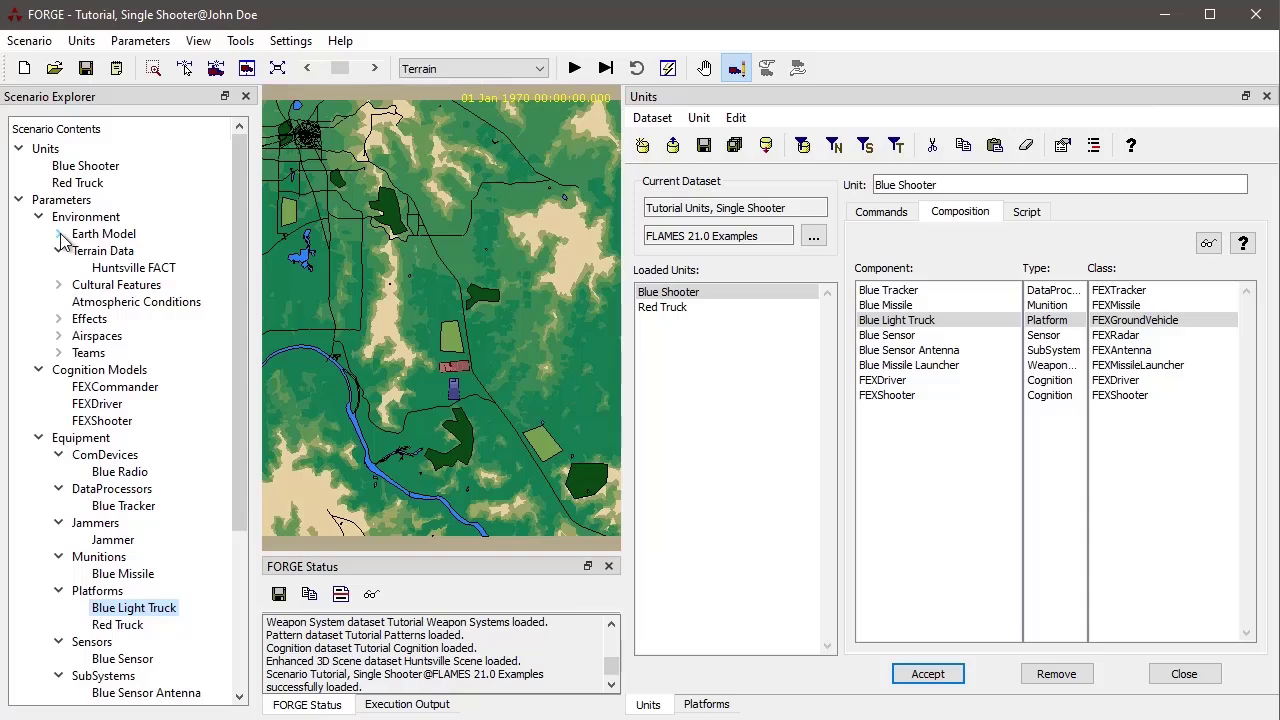
left_click(58, 319)
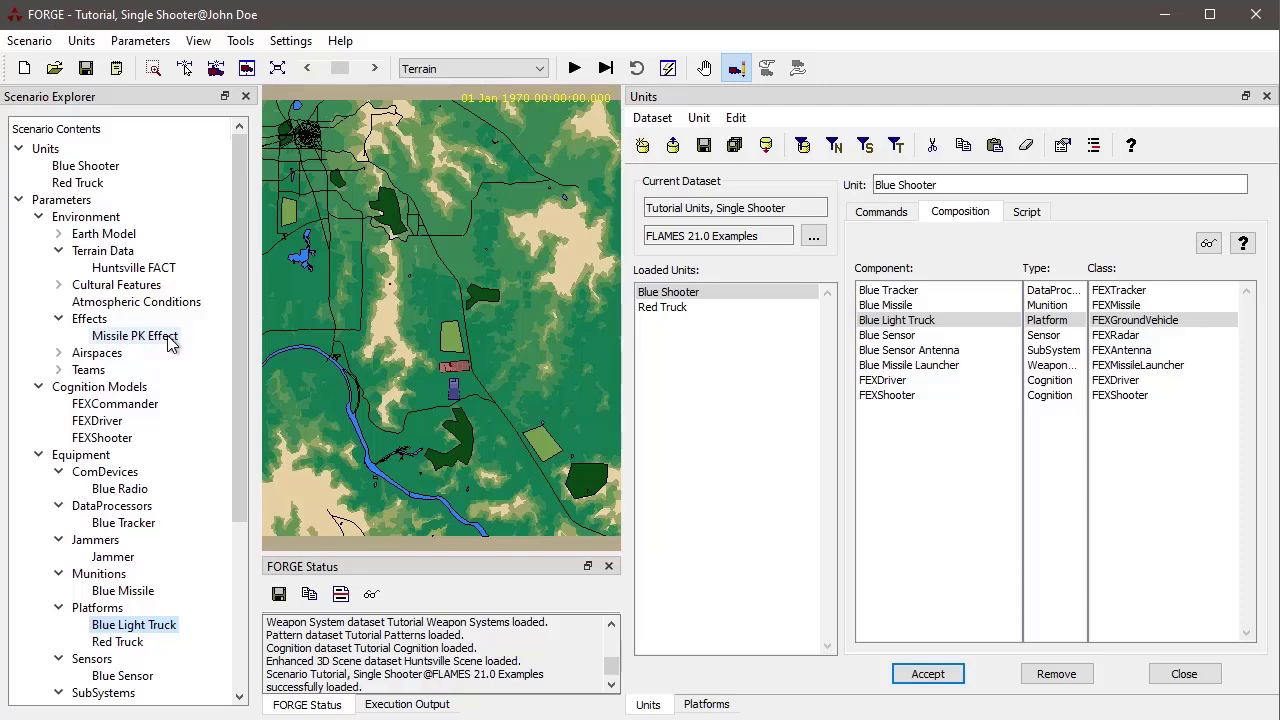
left_click(59, 320)
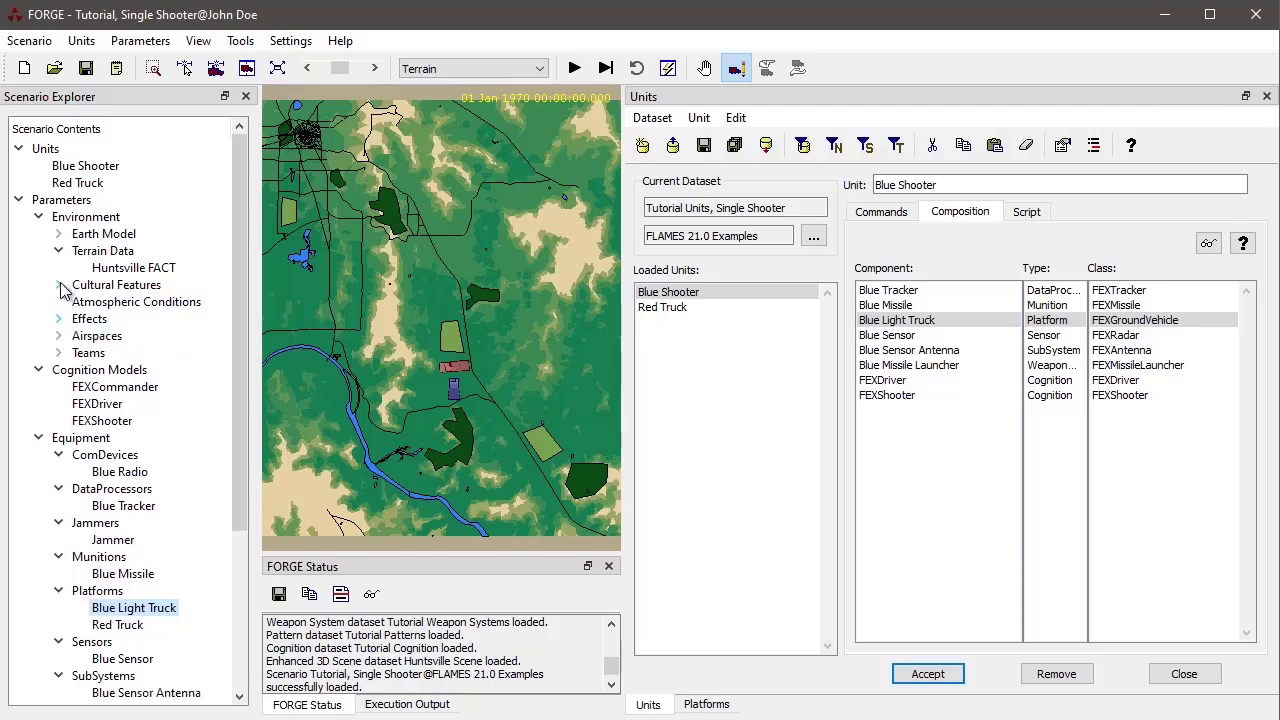
left_click(58, 285)
left_click(58, 285)
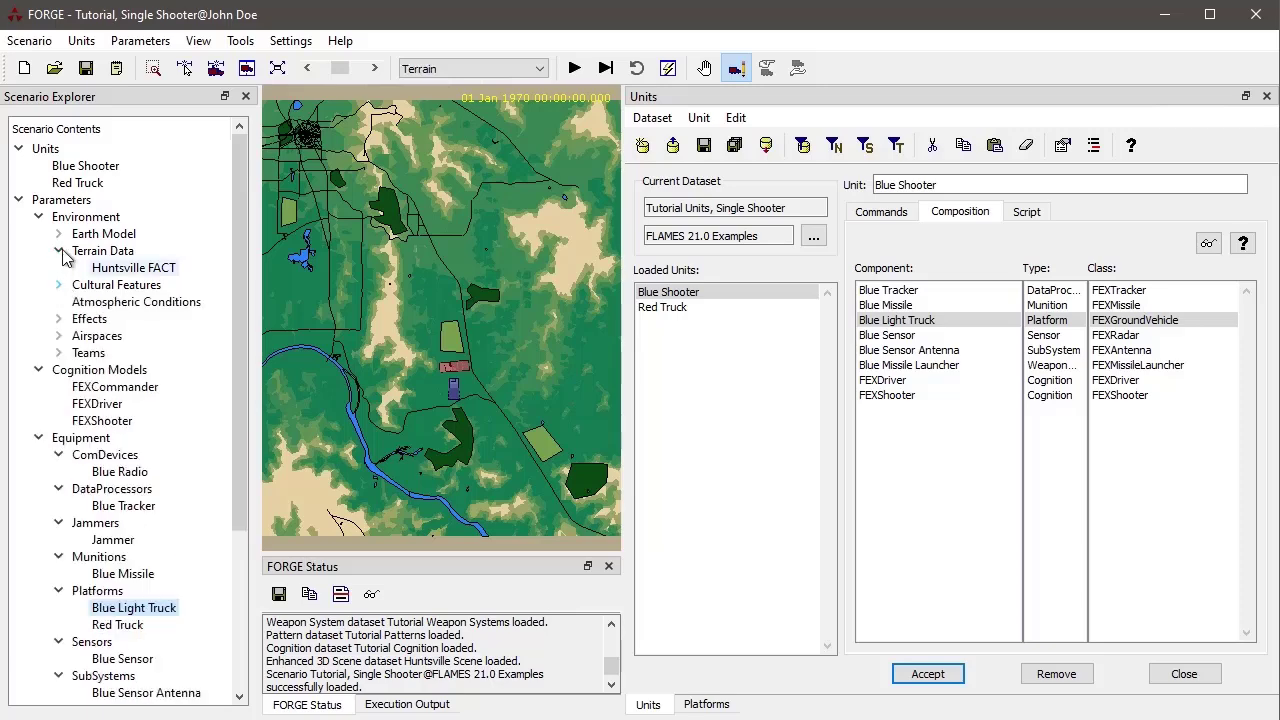
left_click(59, 251)
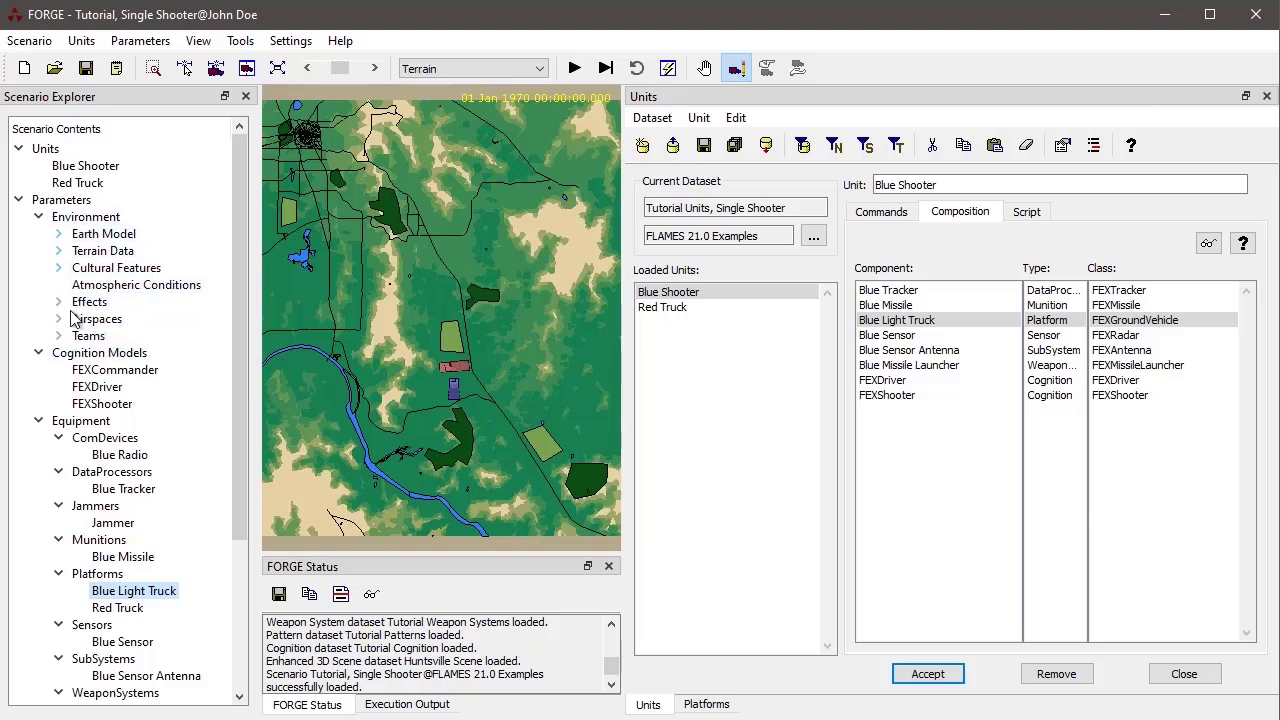
Collapse the Environment, Equipment, Cognition Models and Attributes groups under Parameters
left_click(38, 216)
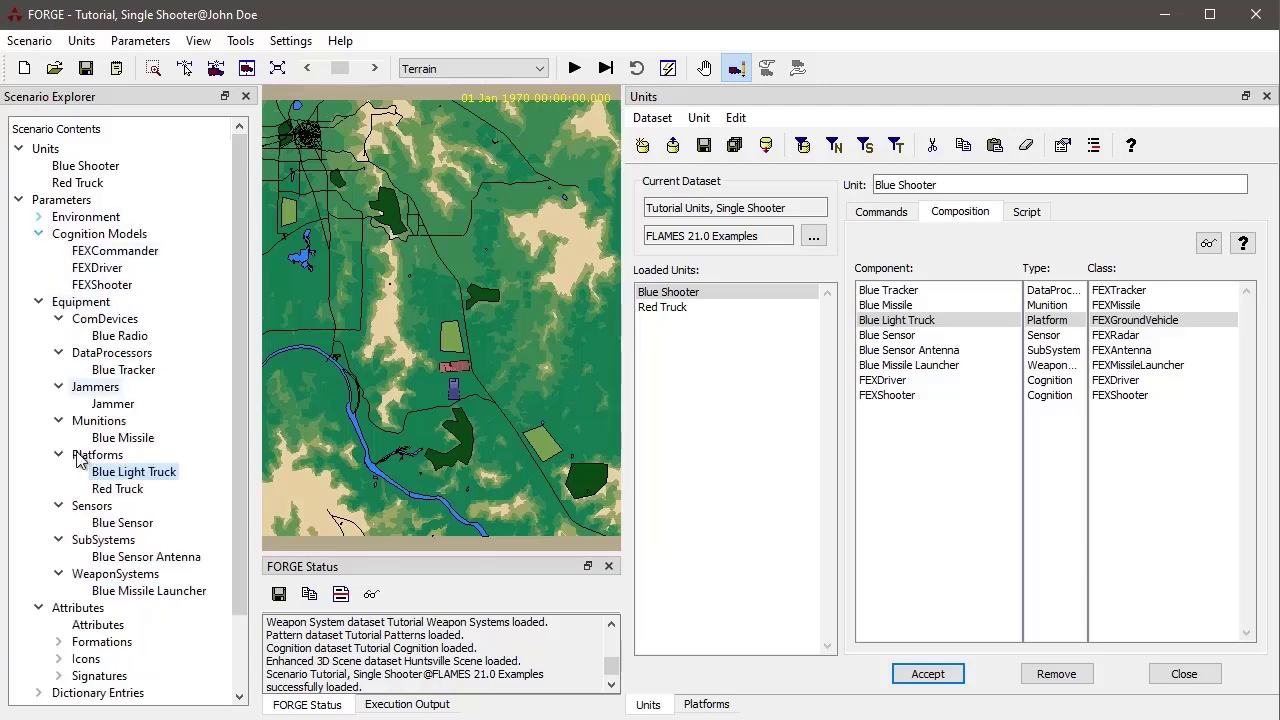
left_click(38, 301)
left_click(38, 233)
left_click(38, 267)
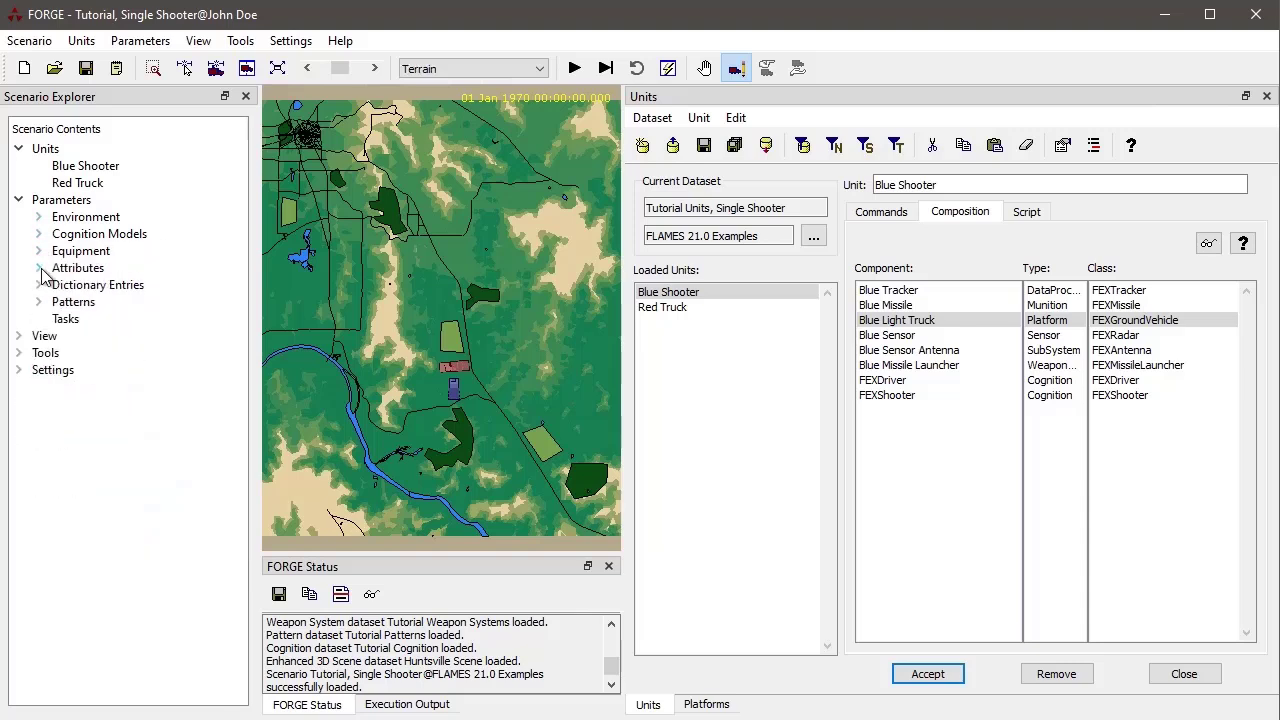